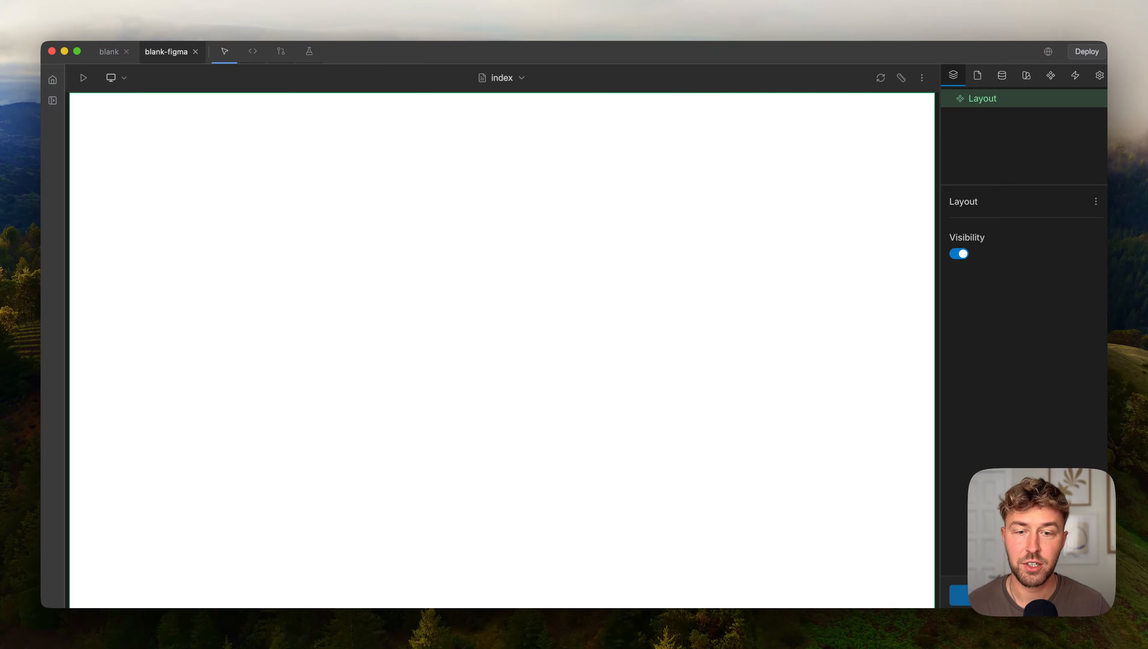
# Switch to Figma and close the Meno exporter left open over the Home [export] design.
pyautogui.press('super+Tab')
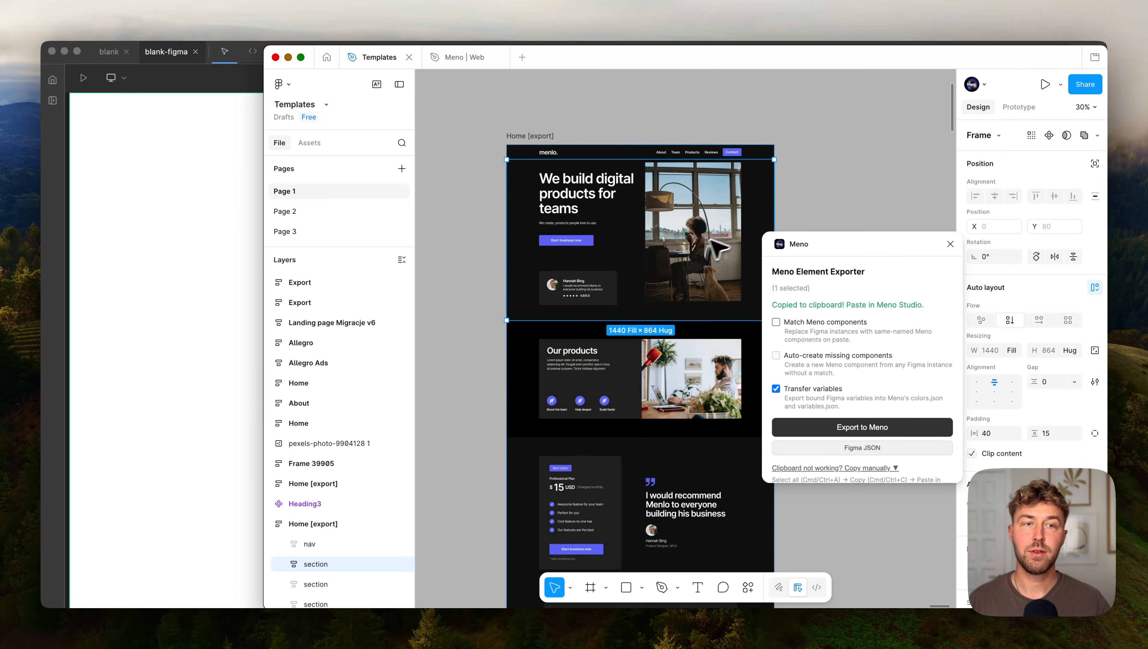
pyautogui.click(950, 244)
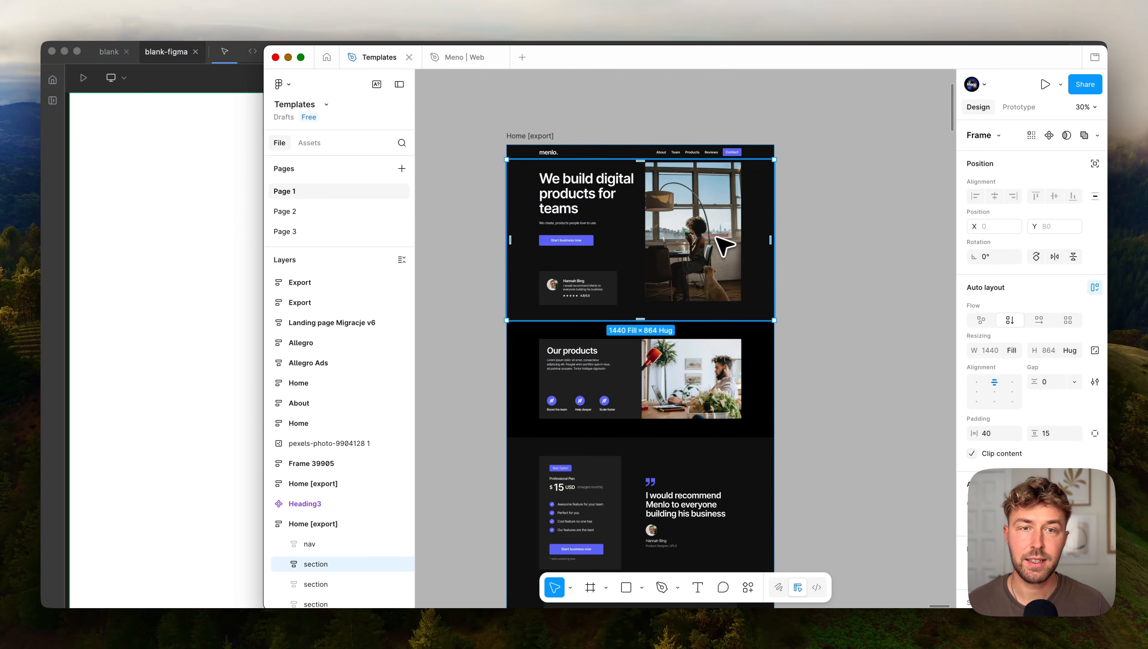
pyautogui.hscroll(-5, 761, 243)
pyautogui.hscroll(7, 715, 244)
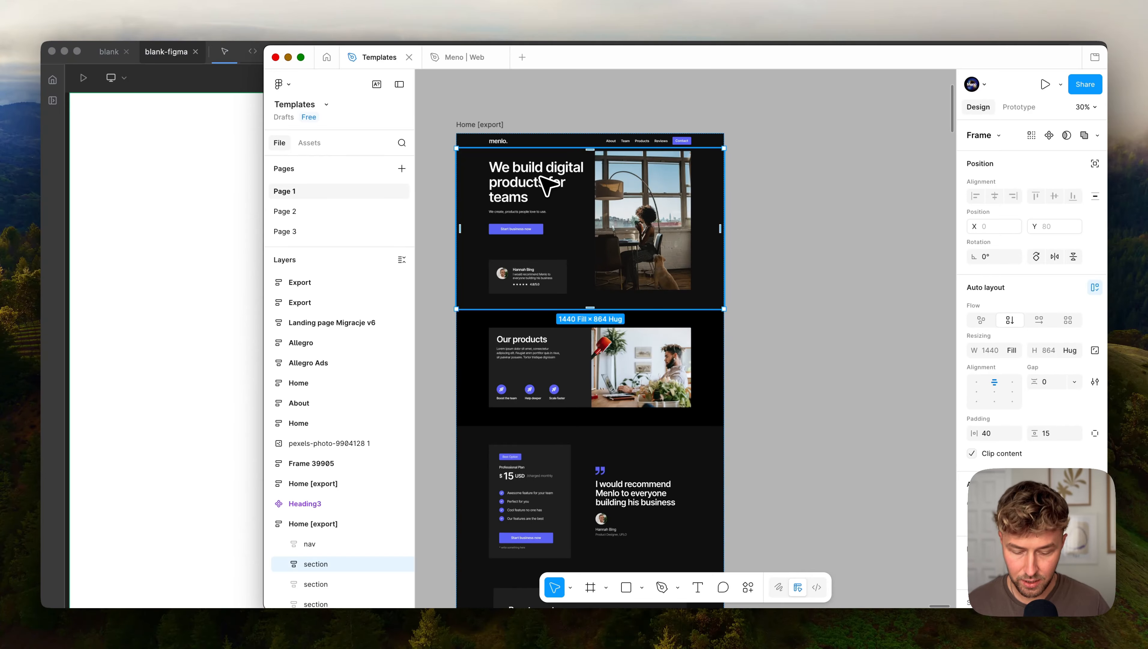
# Run the Meno plugin on the selected hero section and export it to Meno with Transfer variables enabled.
pyautogui.press('super+p')
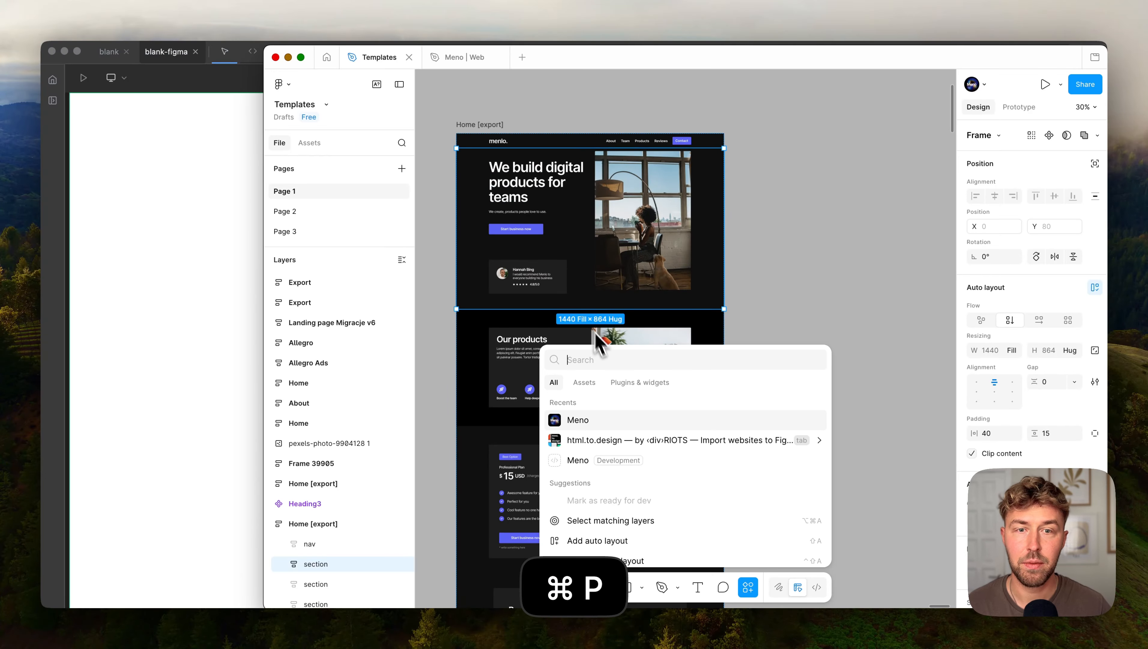
pyautogui.click(638, 384)
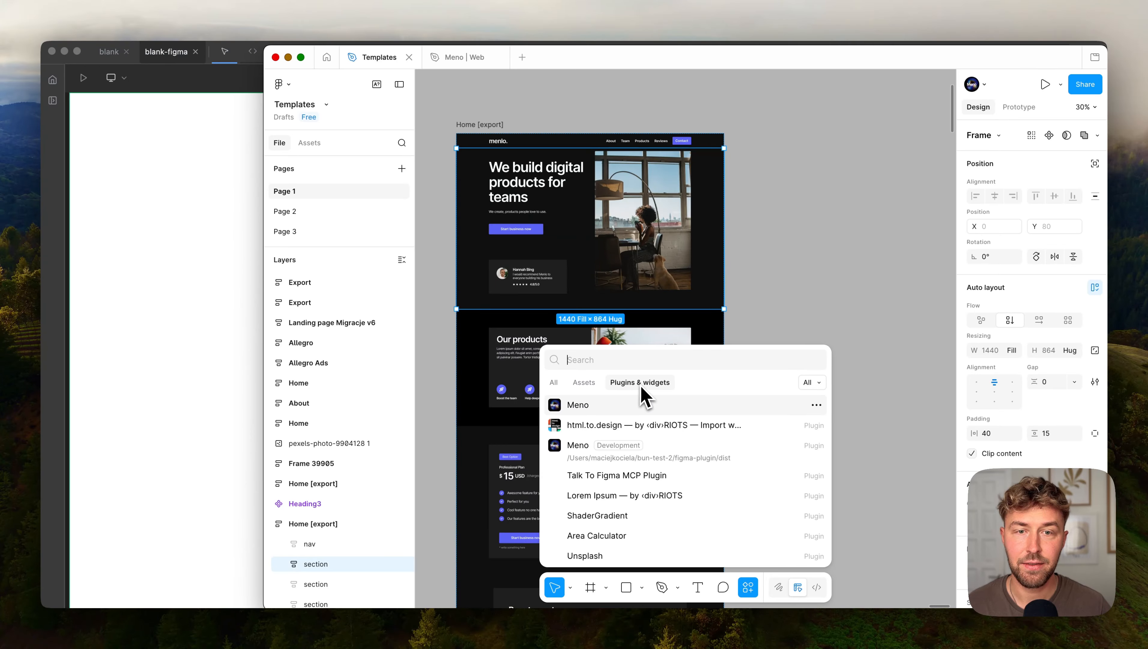
pyautogui.click(609, 405)
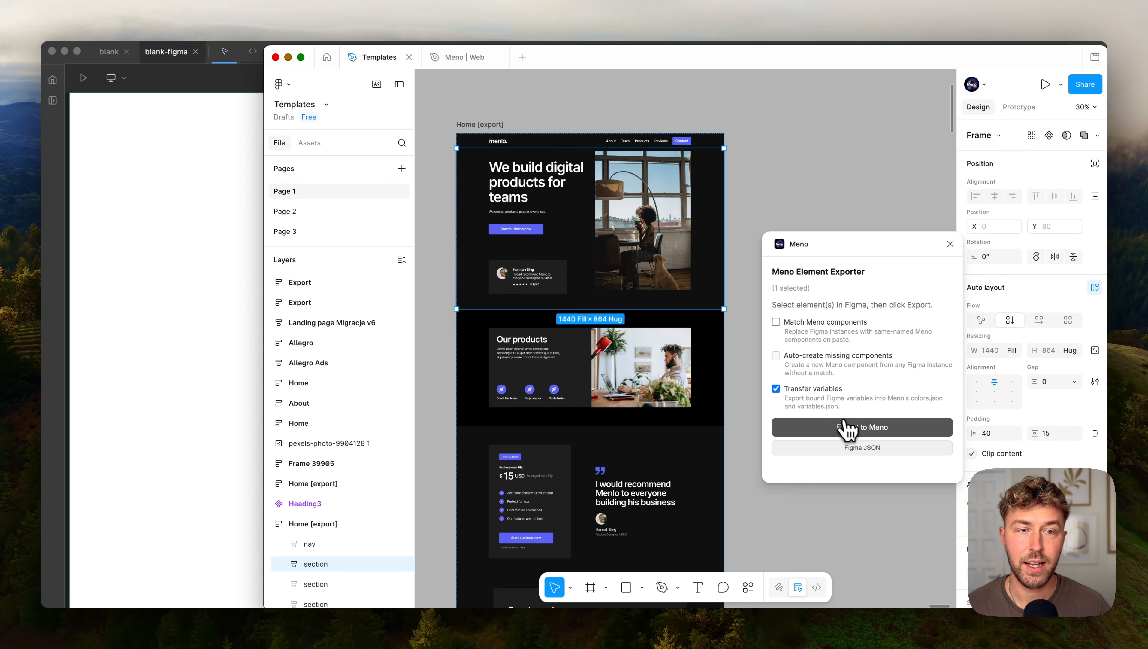
pyautogui.click(877, 436)
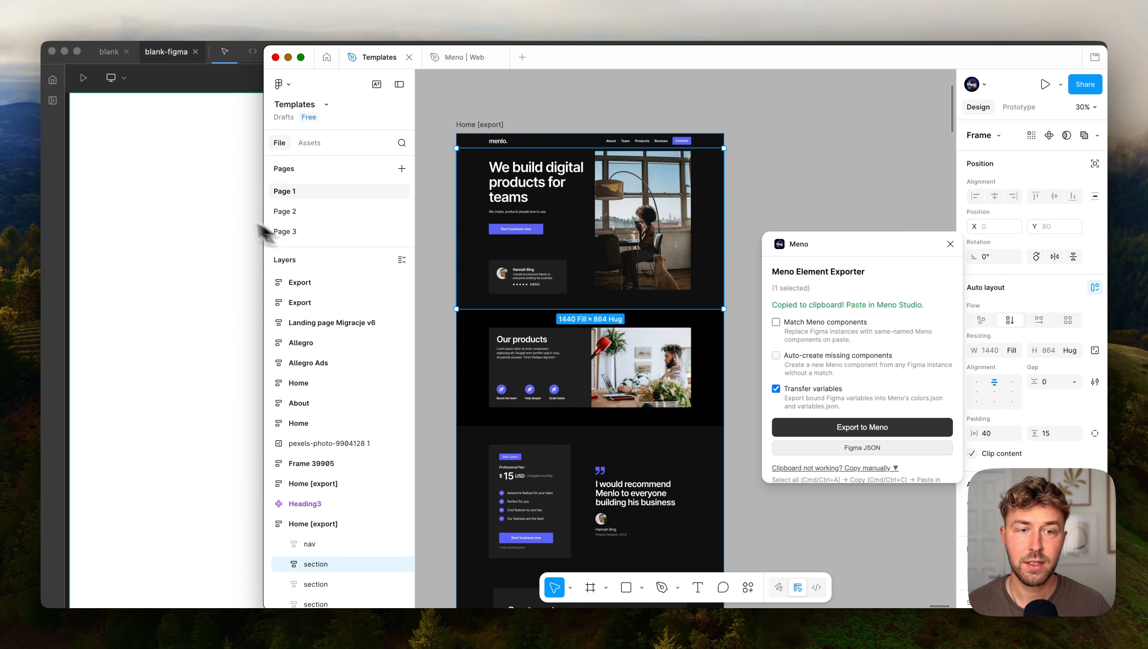
# Switch to Meno Studio and paste the exported hero section into the Layout of the index page.
pyautogui.click(151, 193)
pyautogui.press('super+v')
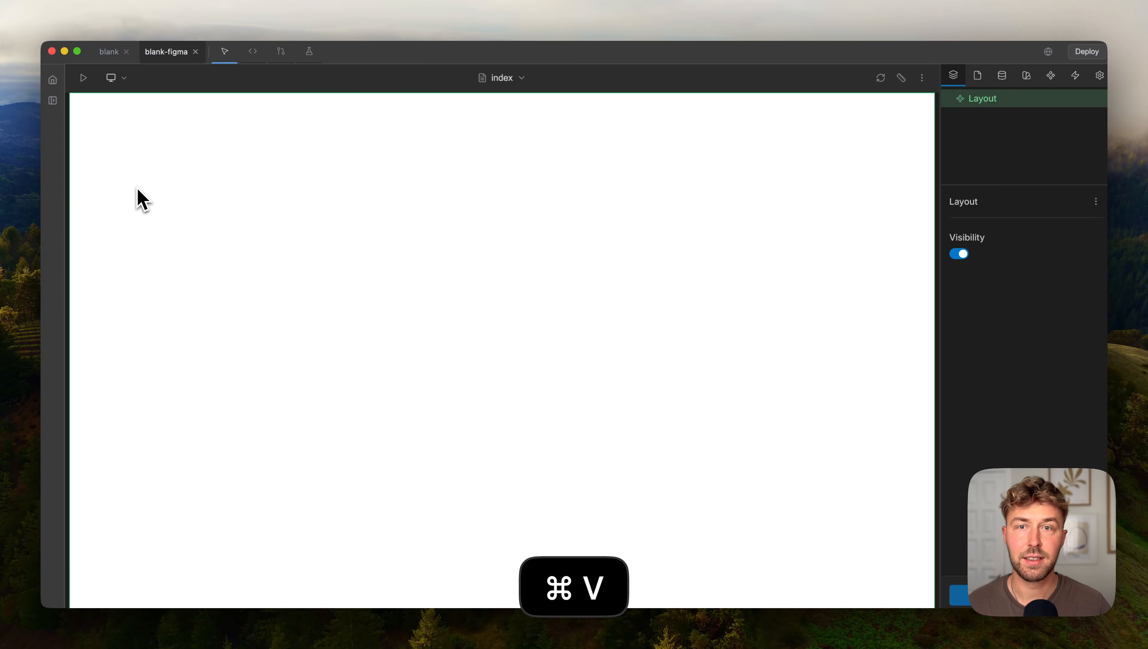
pyautogui.press('super+v')
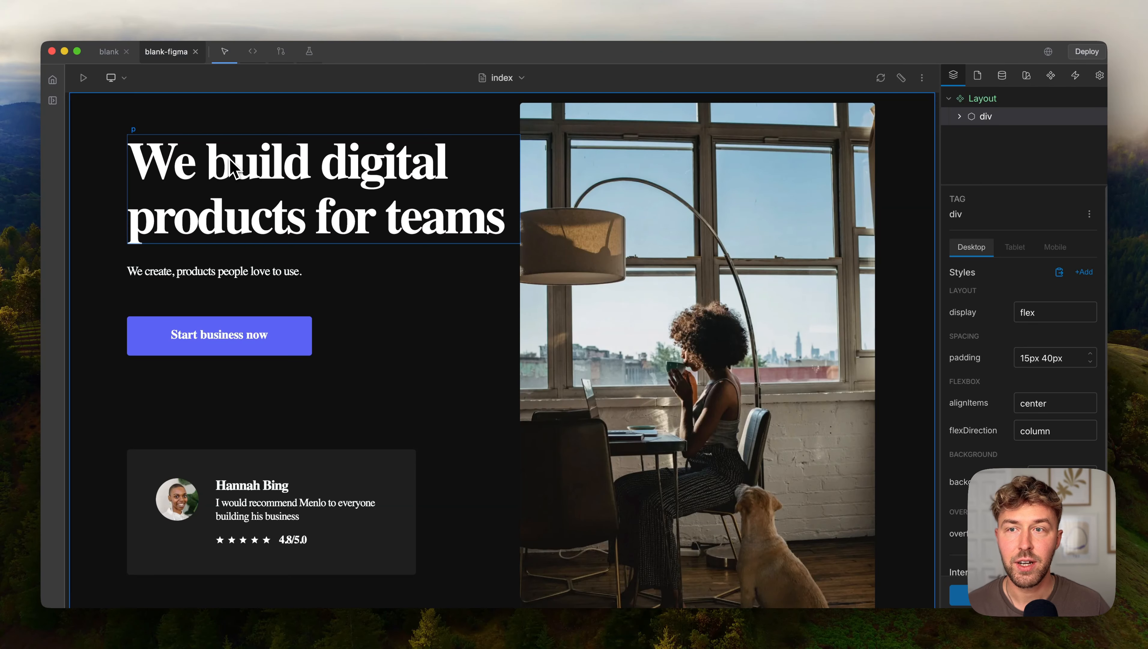
# Add the Google font Inter to the project as a variable font with the Latin and Latin Extended character sets.
pyautogui.click(234, 159)
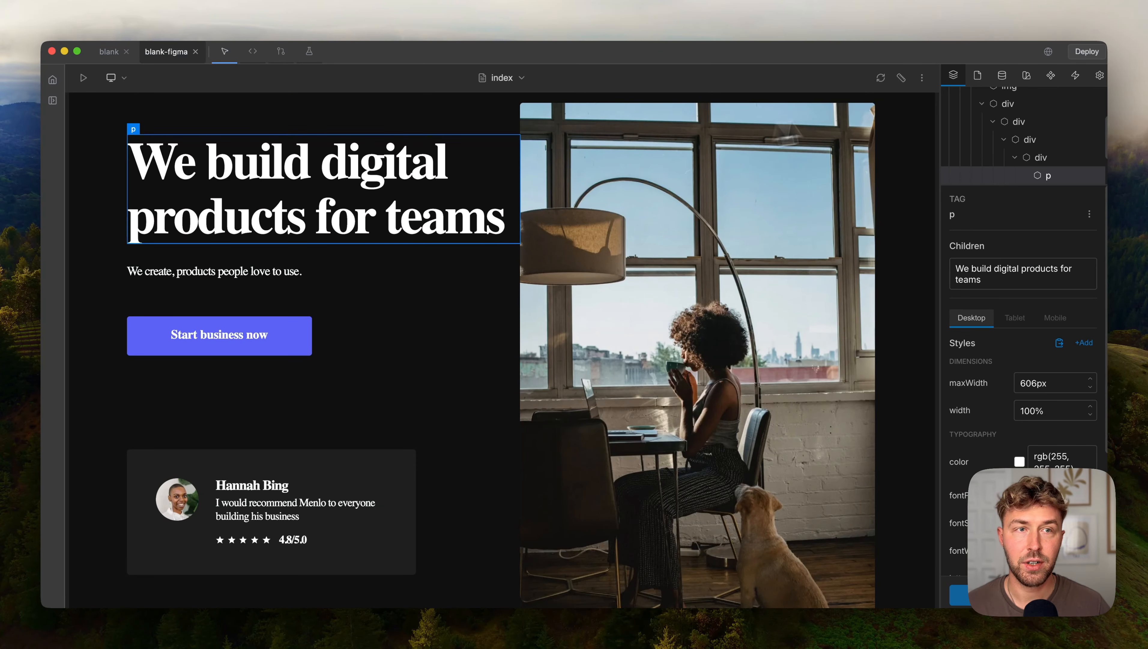
pyautogui.click(1099, 75)
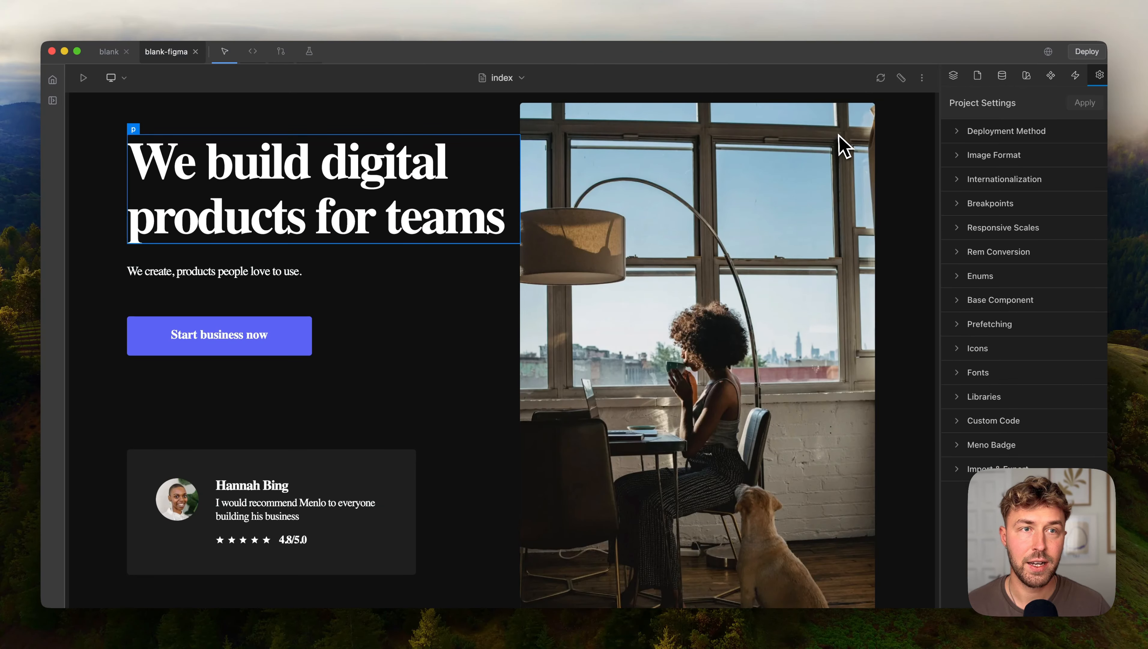
pyautogui.click(983, 369)
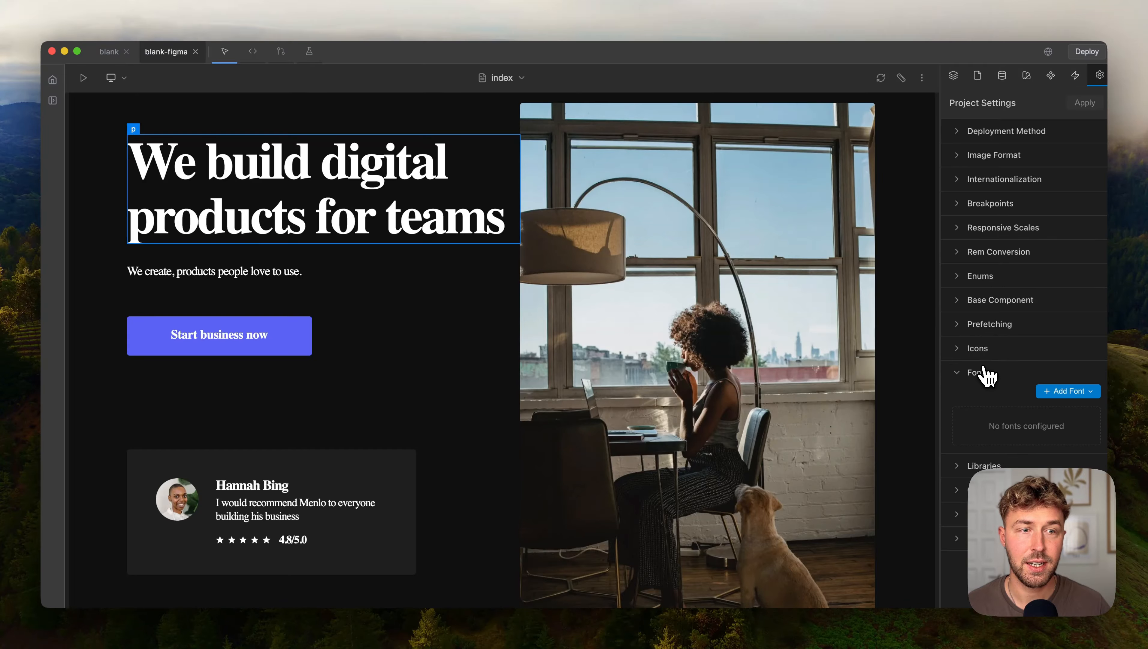
pyautogui.click(1045, 390)
pyautogui.click(1047, 430)
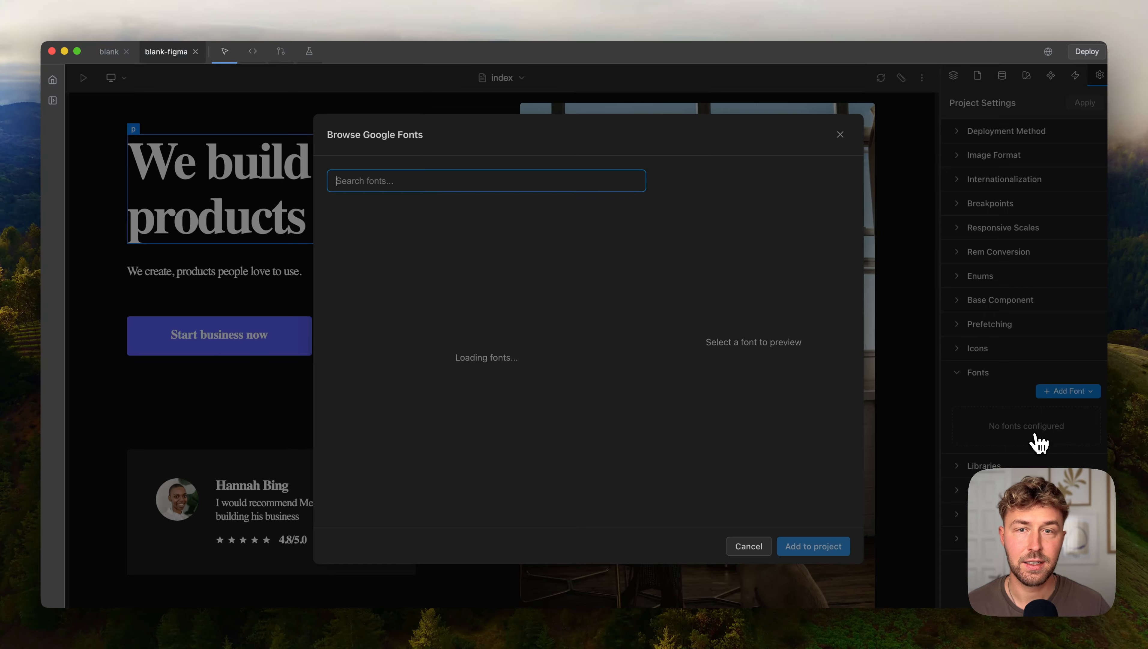
pyautogui.write('inter')
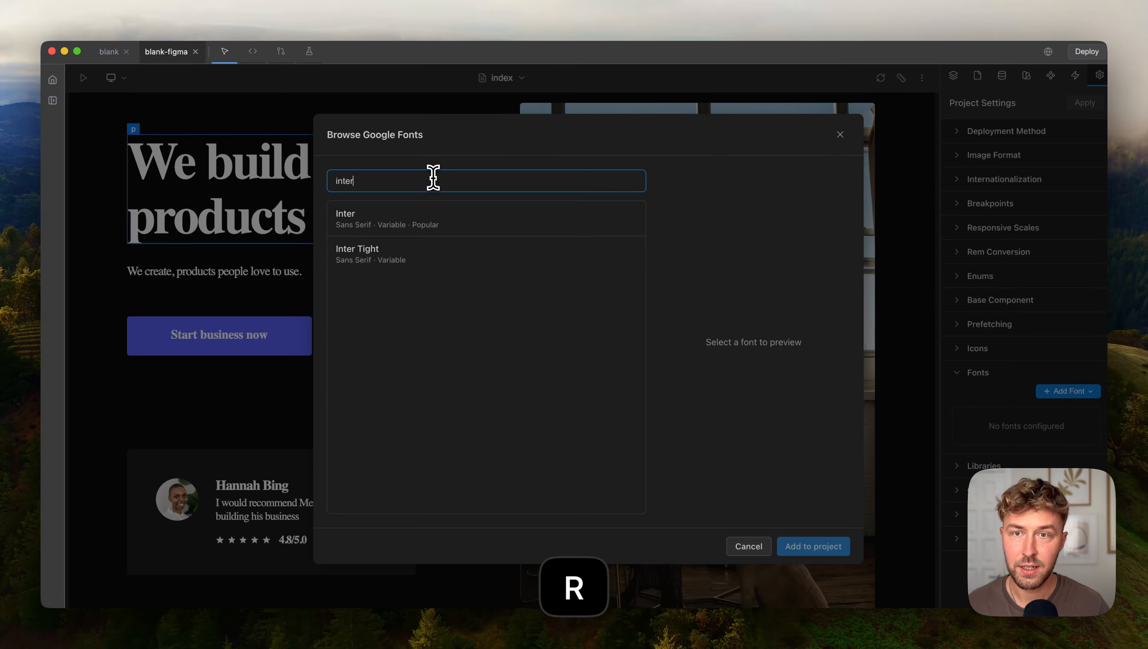
pyautogui.click(416, 220)
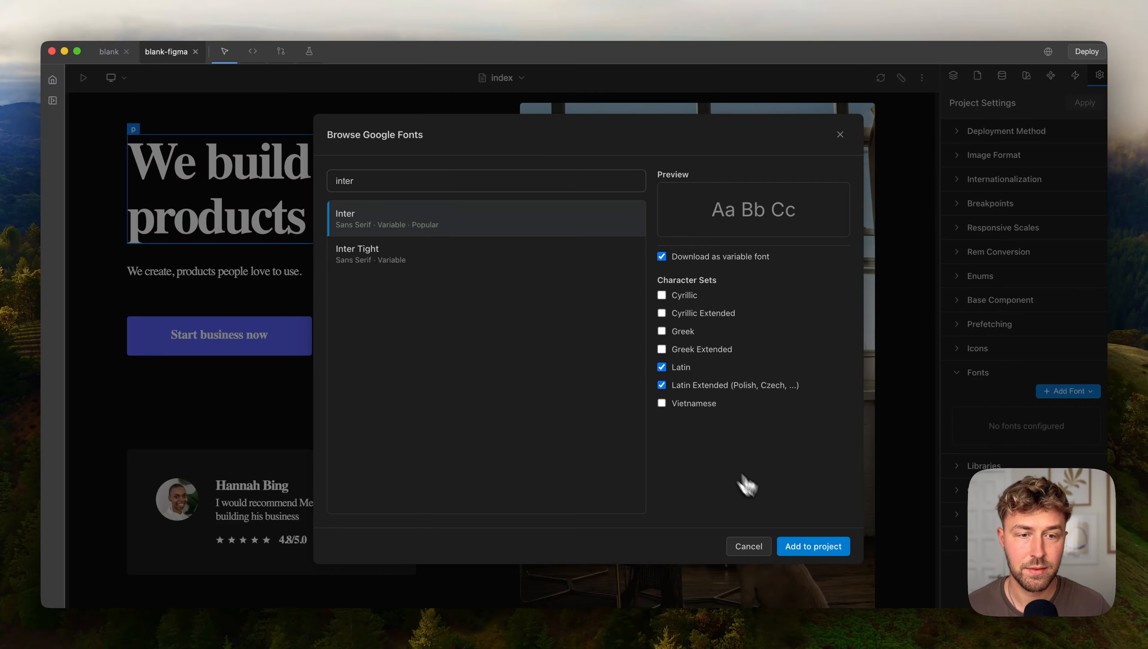
pyautogui.click(813, 546)
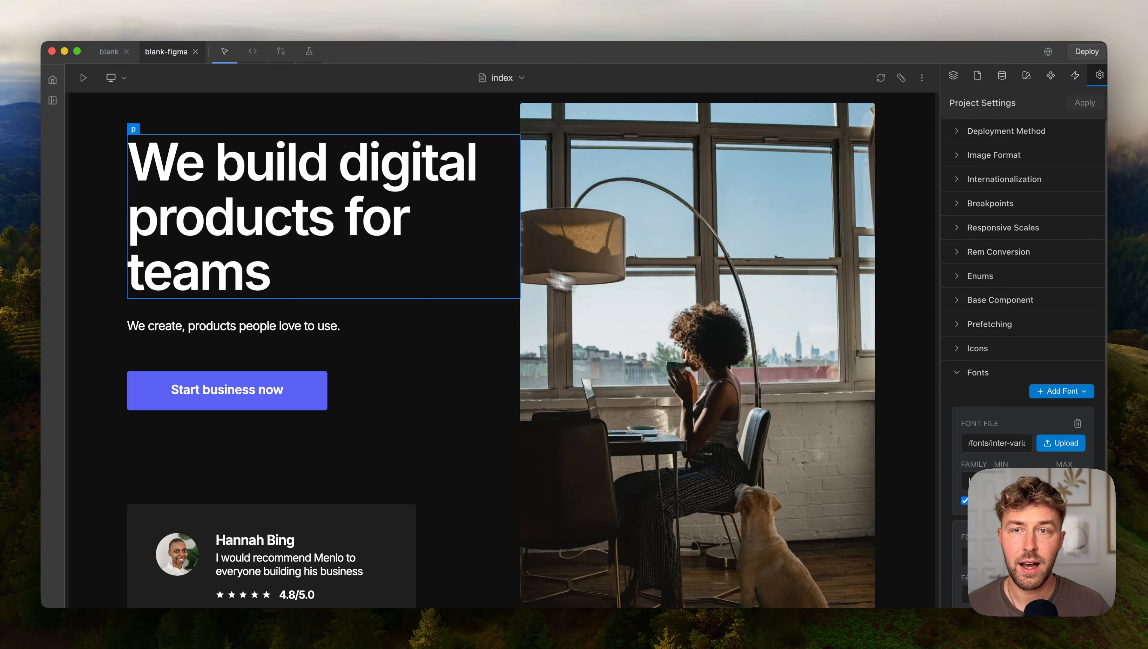
# Narrow the preview to a tablet width of 618 and set the hero image's position to relative.
pyautogui.click(958, 78)
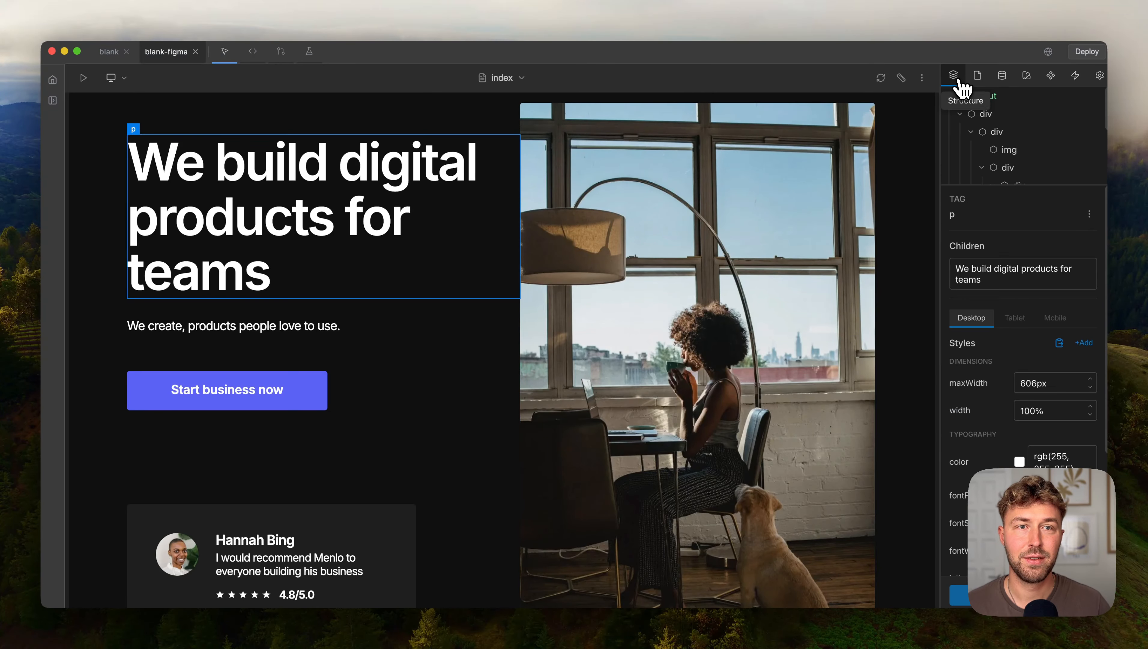
pyautogui.moveTo(933, 163); pyautogui.dragTo(711, 238)
pyautogui.click(680, 279)
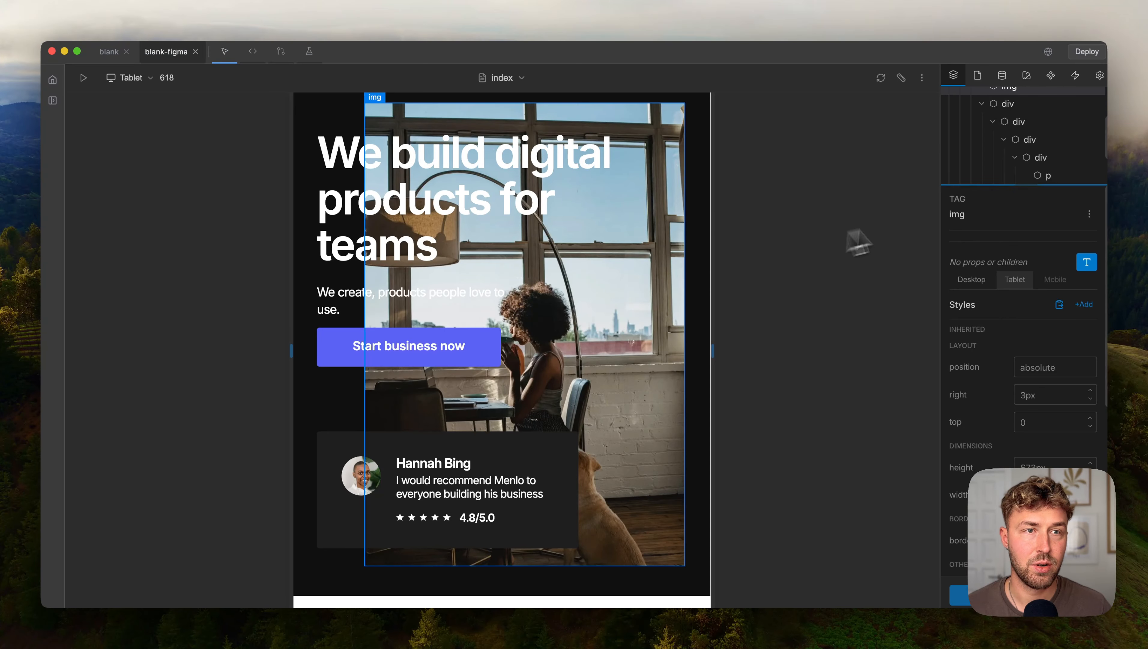
pyautogui.scroll(3, 999, 154)
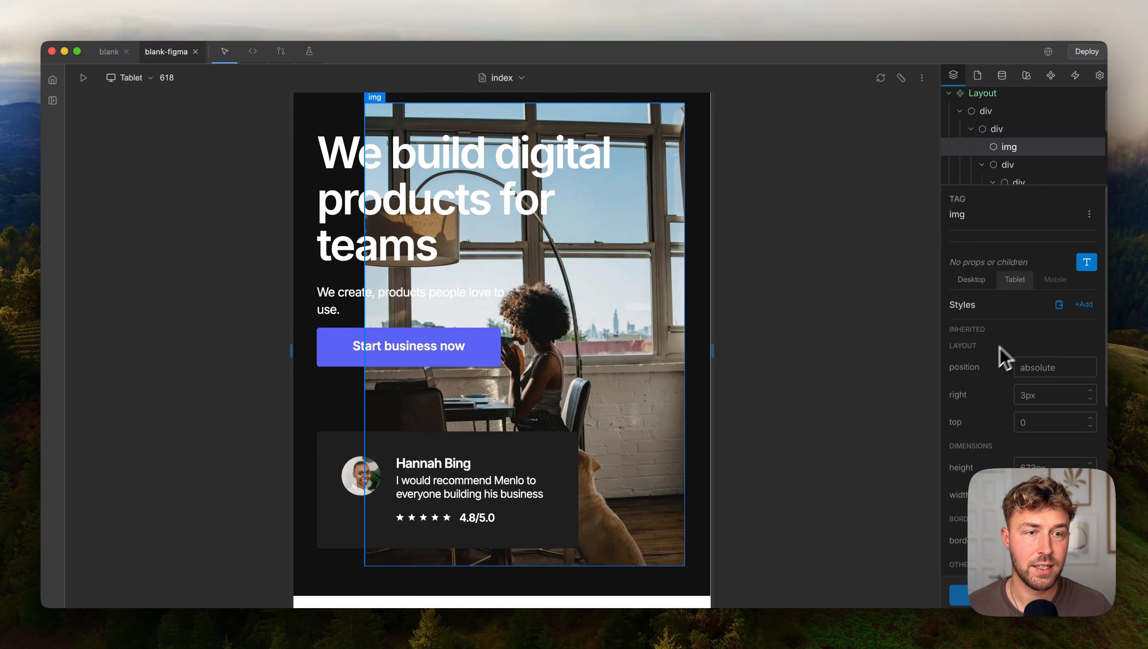
pyautogui.click(1039, 367)
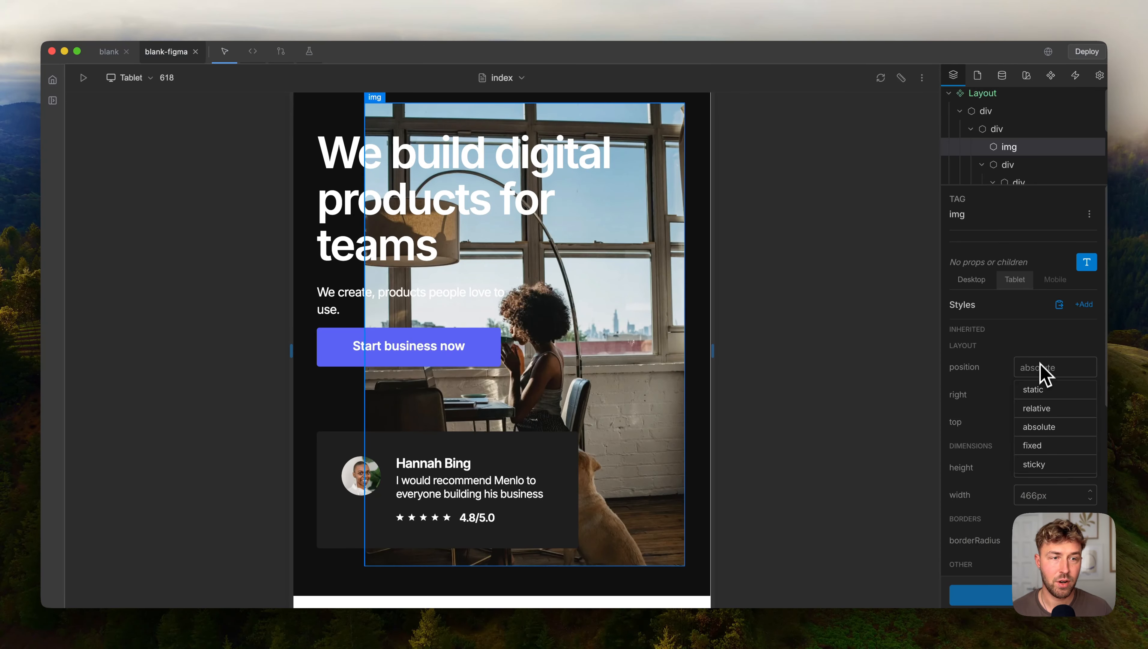
pyautogui.click(1040, 408)
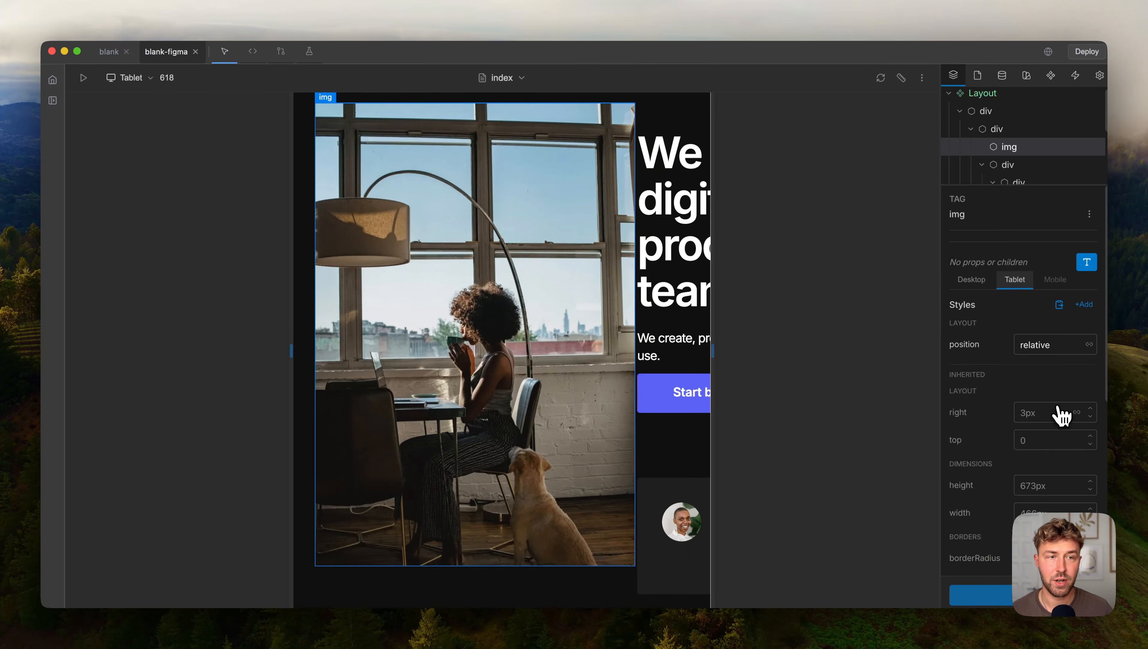
# Add a tablet flexDirection style of column to the div that contains the hero image.
pyautogui.click(1009, 130)
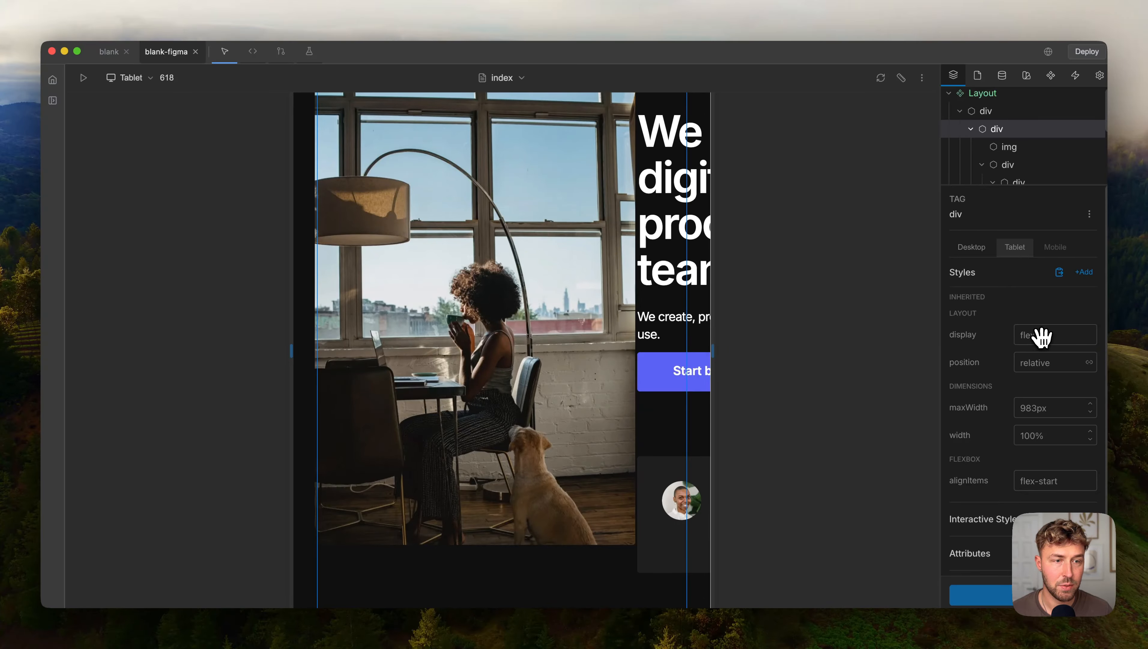
pyautogui.press('space')
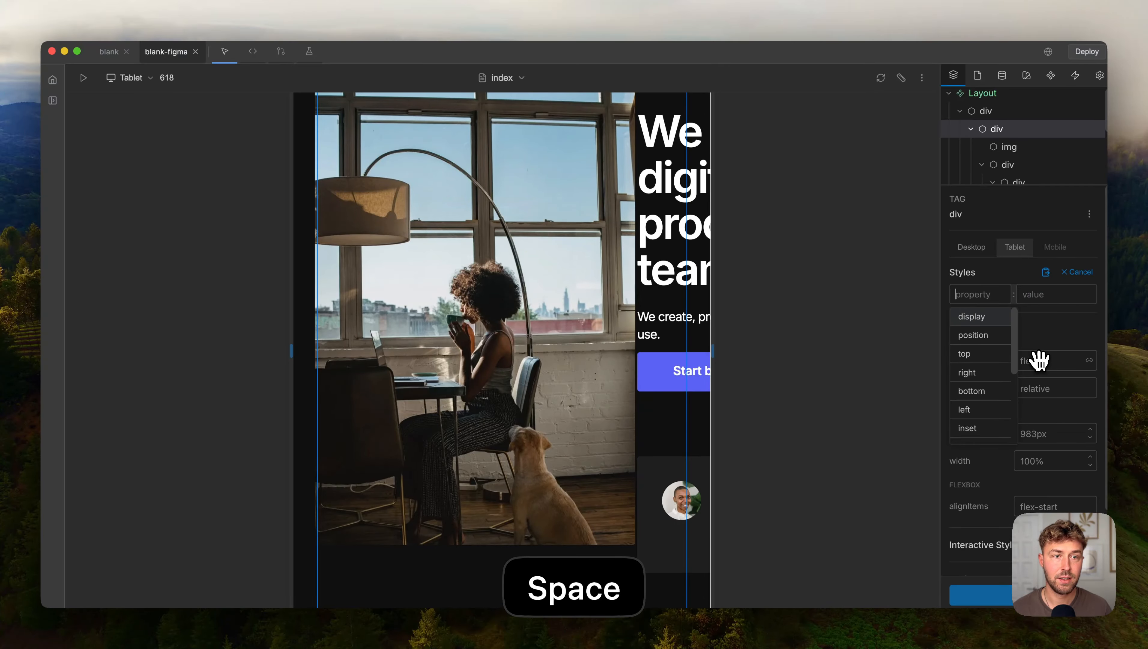
pyautogui.write('fl')
pyautogui.press('Return')
pyautogui.press('Down')
pyautogui.press('Down')
pyautogui.press('Down')
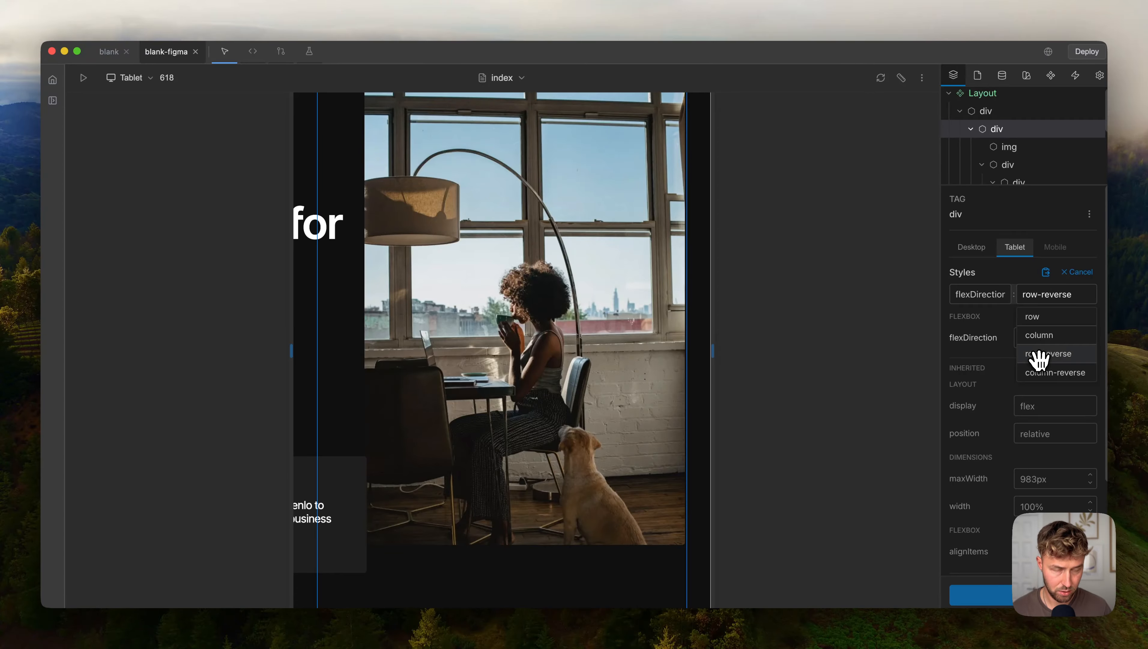
pyautogui.press('Up')
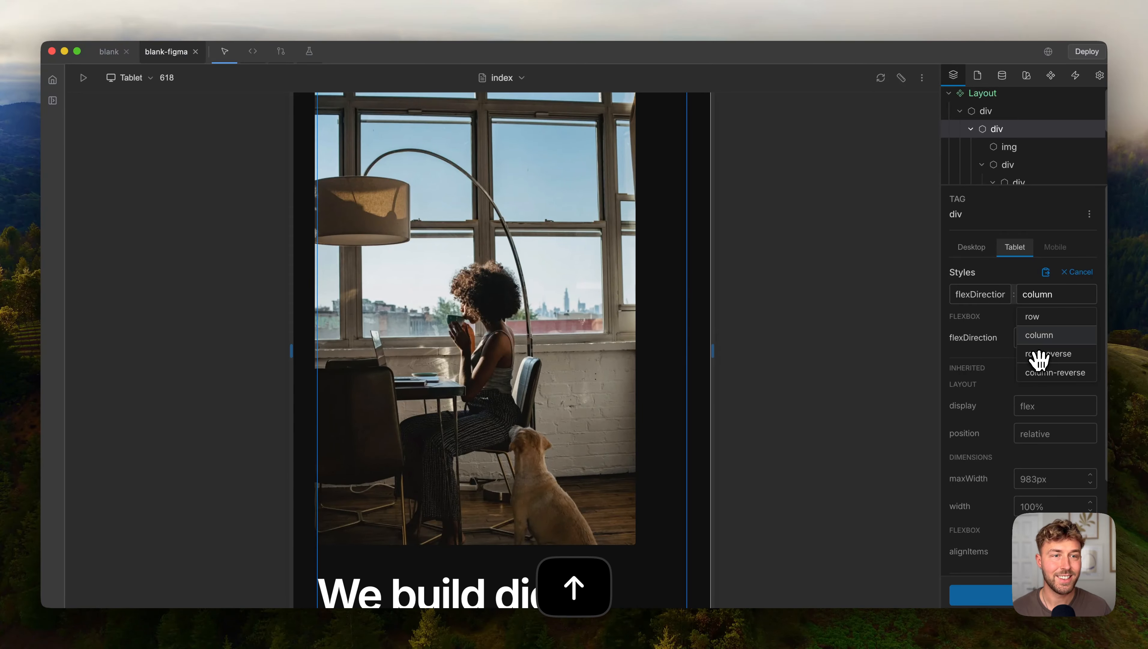
pyautogui.press('Return')
# Set the hero image's tablet width to 100% and reduce its height to 378px.
pyautogui.click(490, 298)
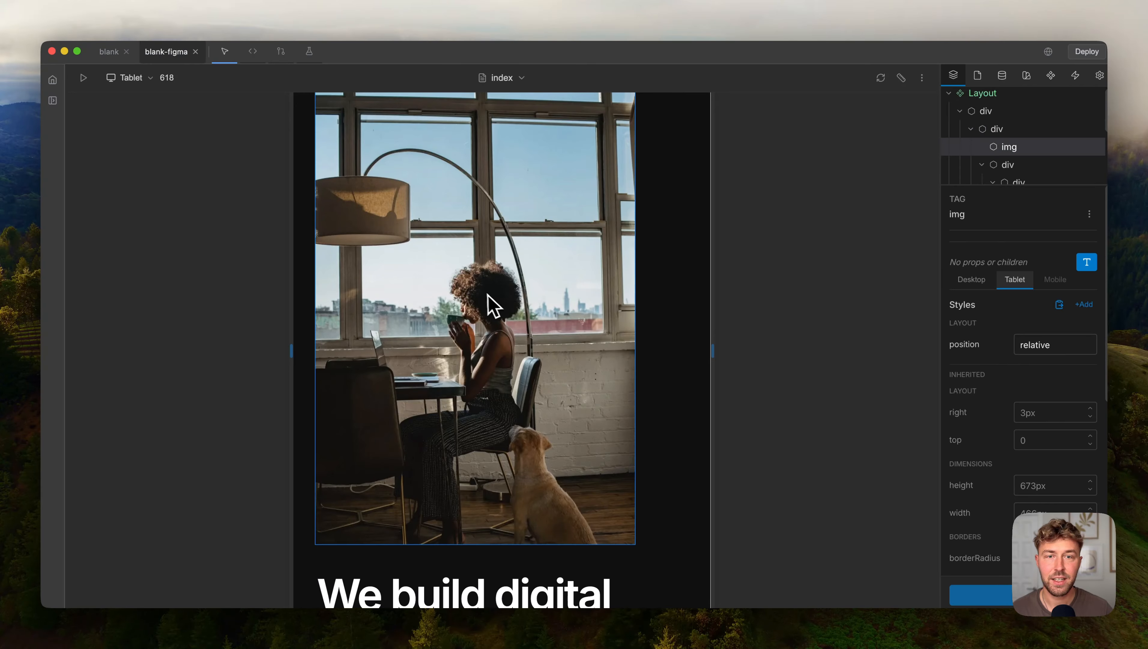
pyautogui.scroll(-2, 994, 484)
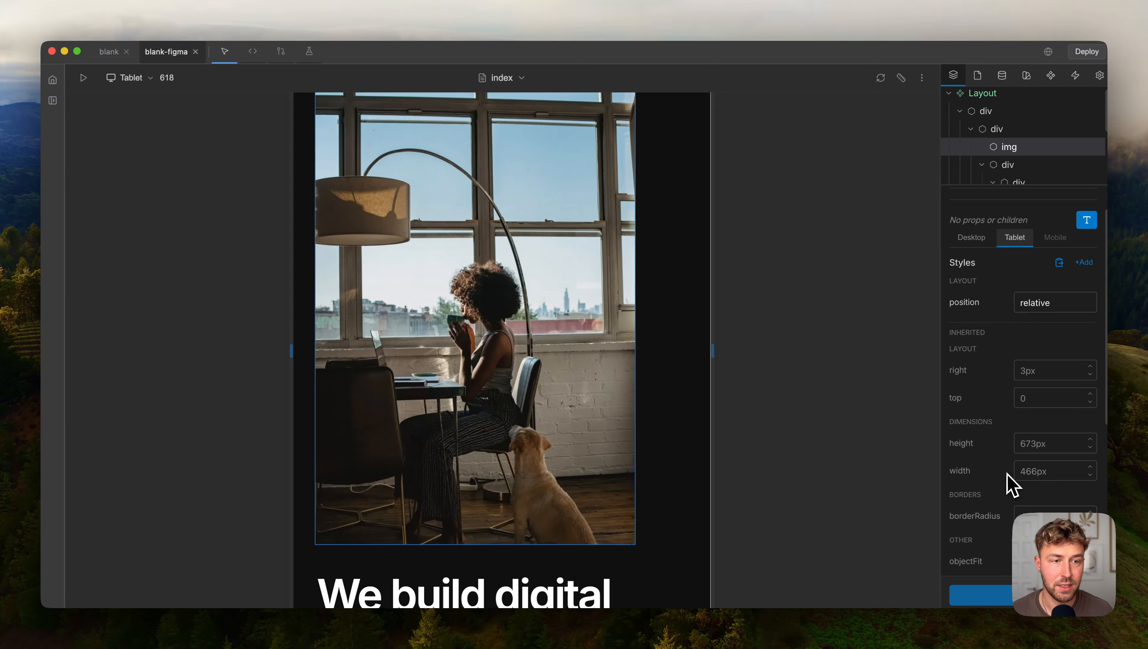
pyautogui.write('100%')
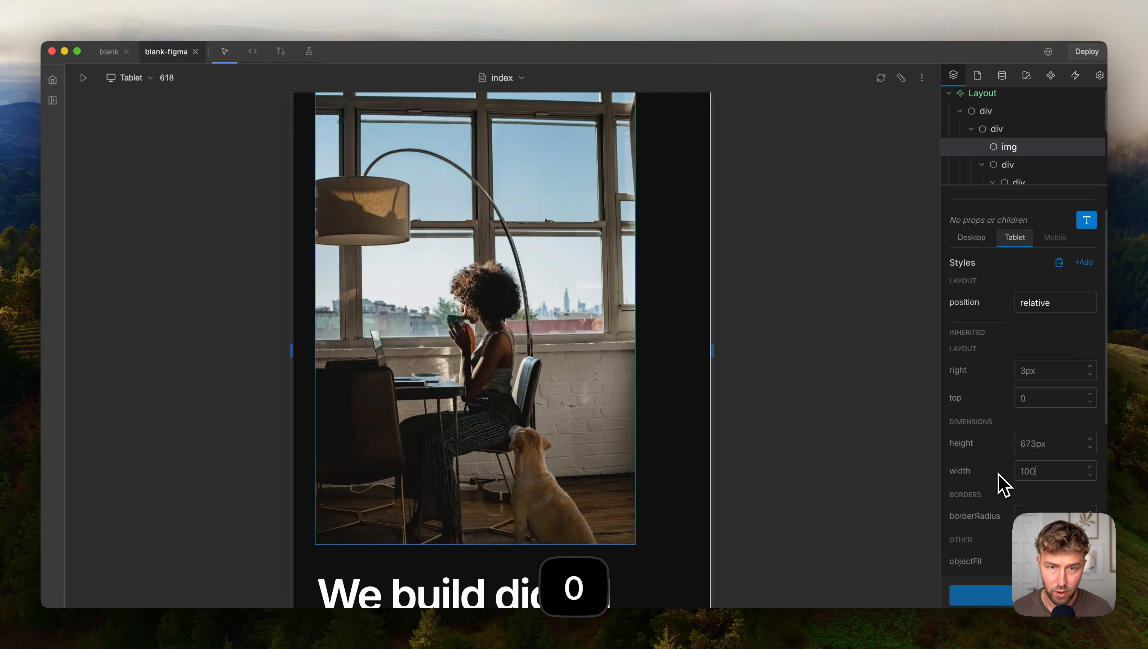
pyautogui.press('Return')
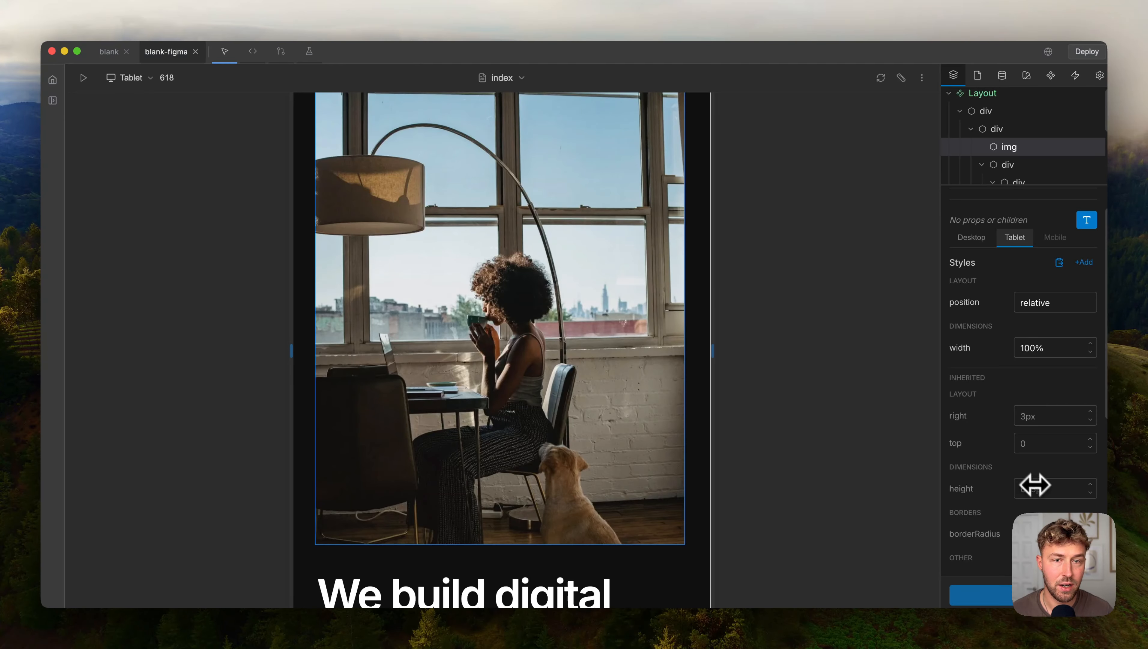
pyautogui.moveTo(1033, 485); pyautogui.dragTo(836, 481)
pyautogui.scroll(1, 459, 373)
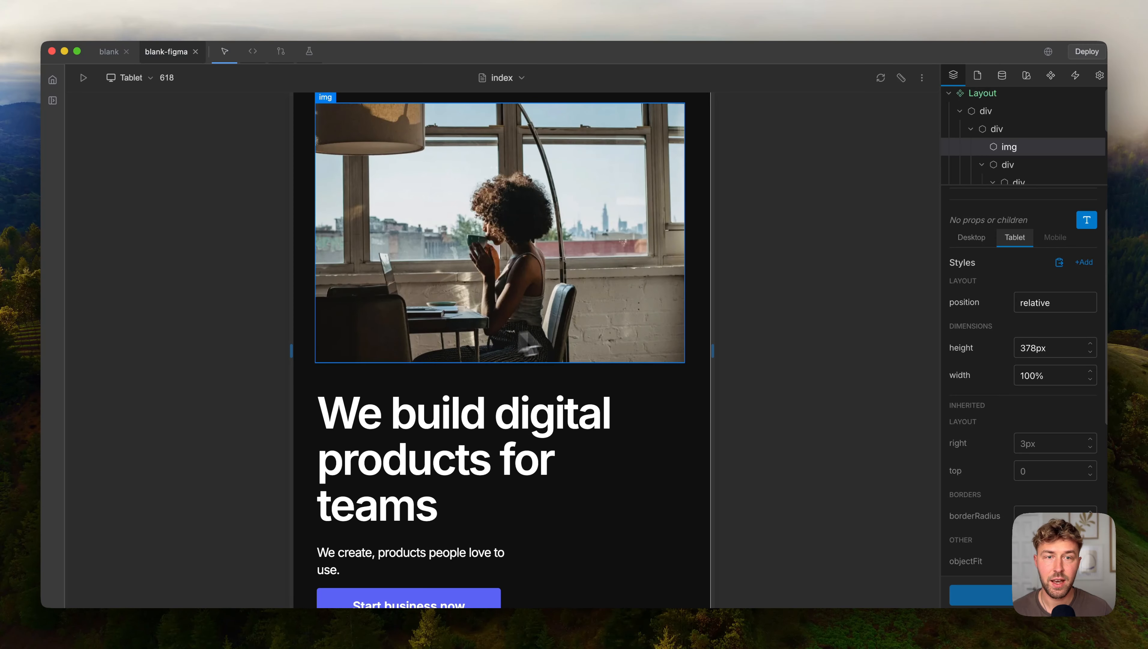
# Narrow the preview to a mobile width of 398 and select the hero heading paragraph.
pyautogui.moveTo(714, 311); pyautogui.dragTo(653, 312)
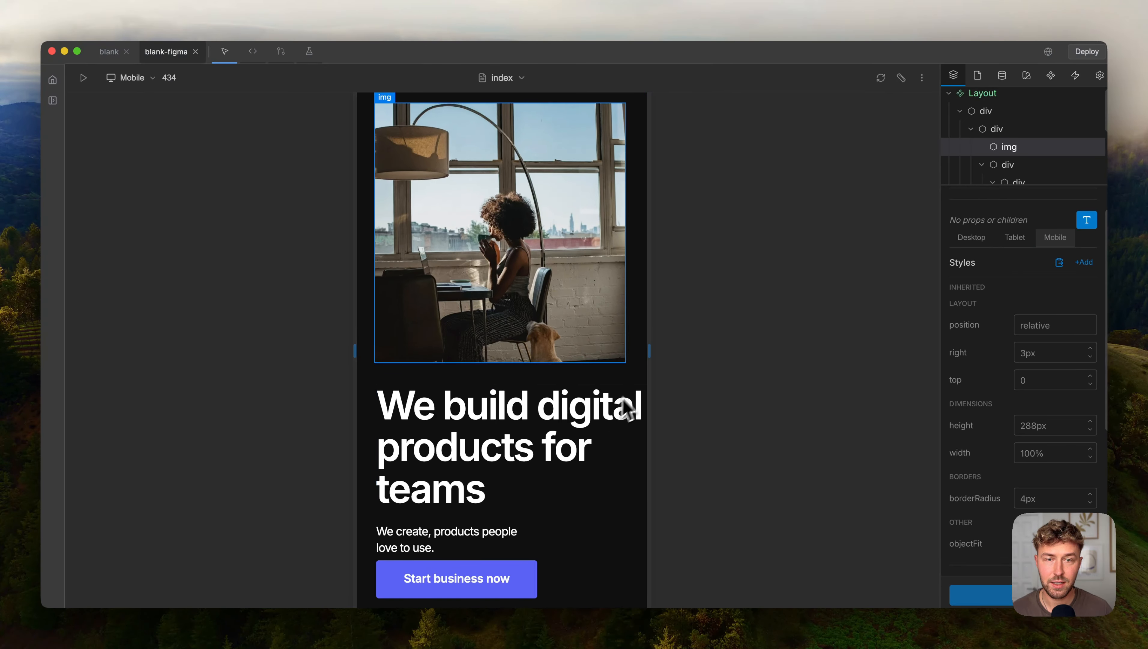
pyautogui.moveTo(650, 371); pyautogui.dragTo(643, 366)
pyautogui.click(604, 402)
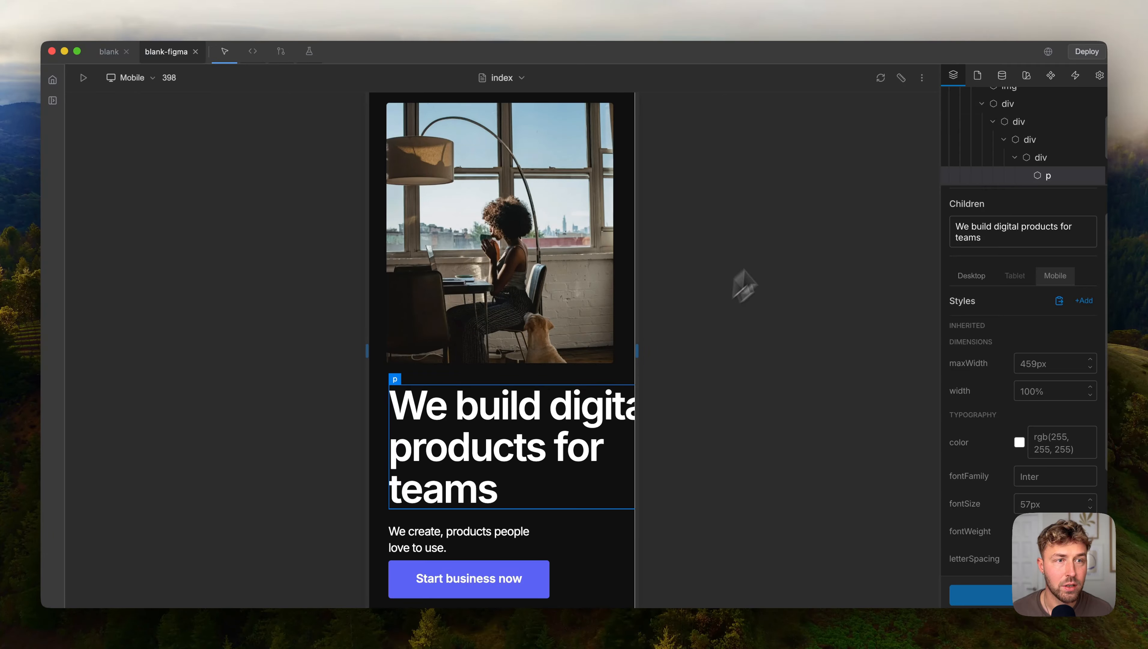
# Examine the mobile styles of the hero heading's parent divs, up to the outer text container beside the image.
pyautogui.click(1044, 157)
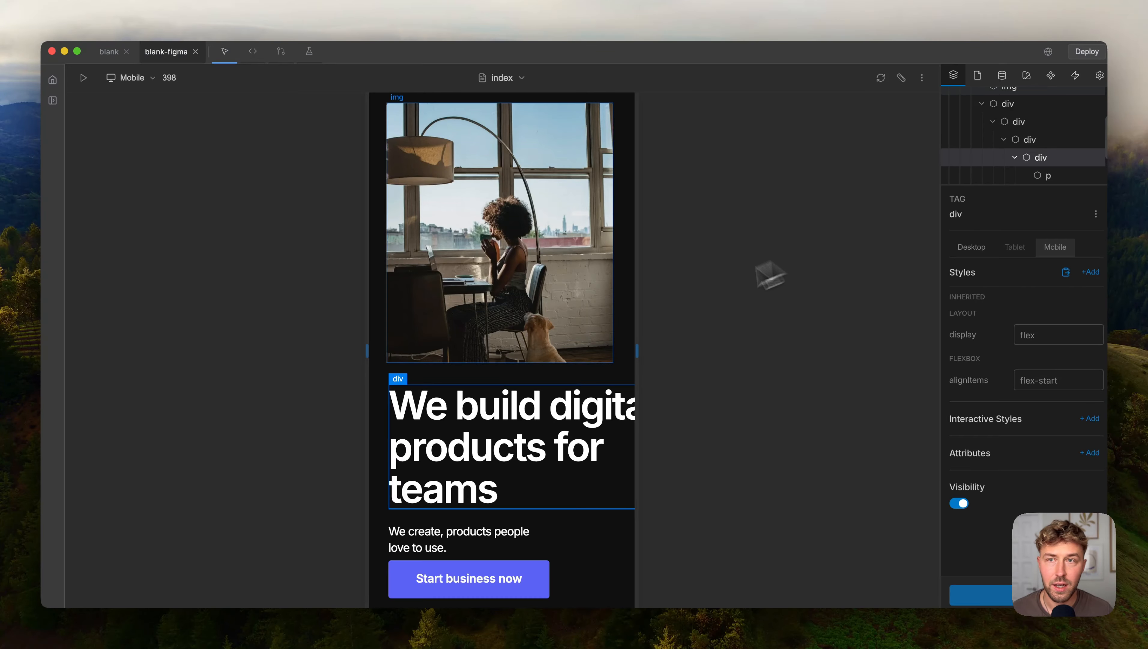
pyautogui.scroll(-2, 1012, 132)
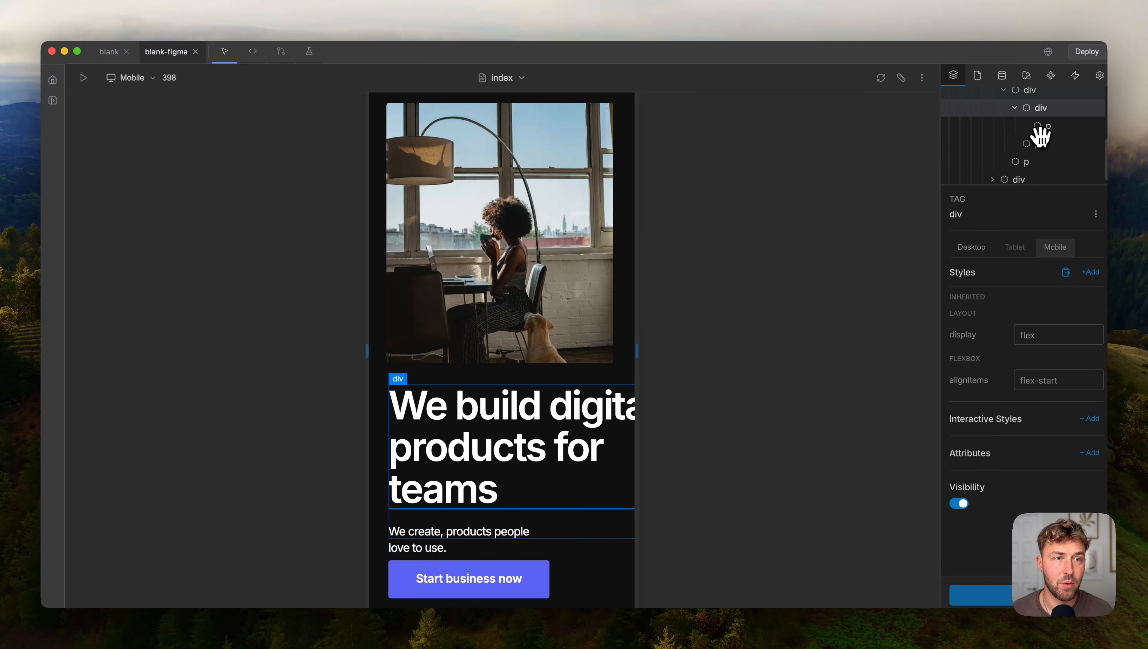
pyautogui.click(1046, 142)
pyautogui.click(1063, 129)
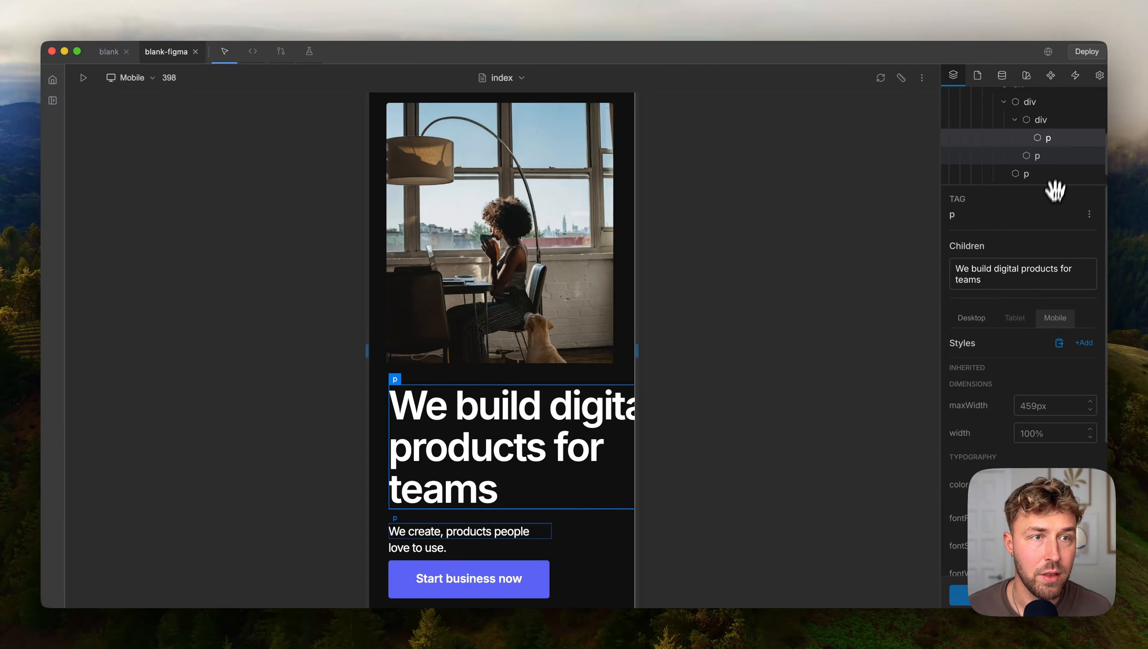
pyautogui.scroll(1, 1047, 136)
pyautogui.click(1047, 120)
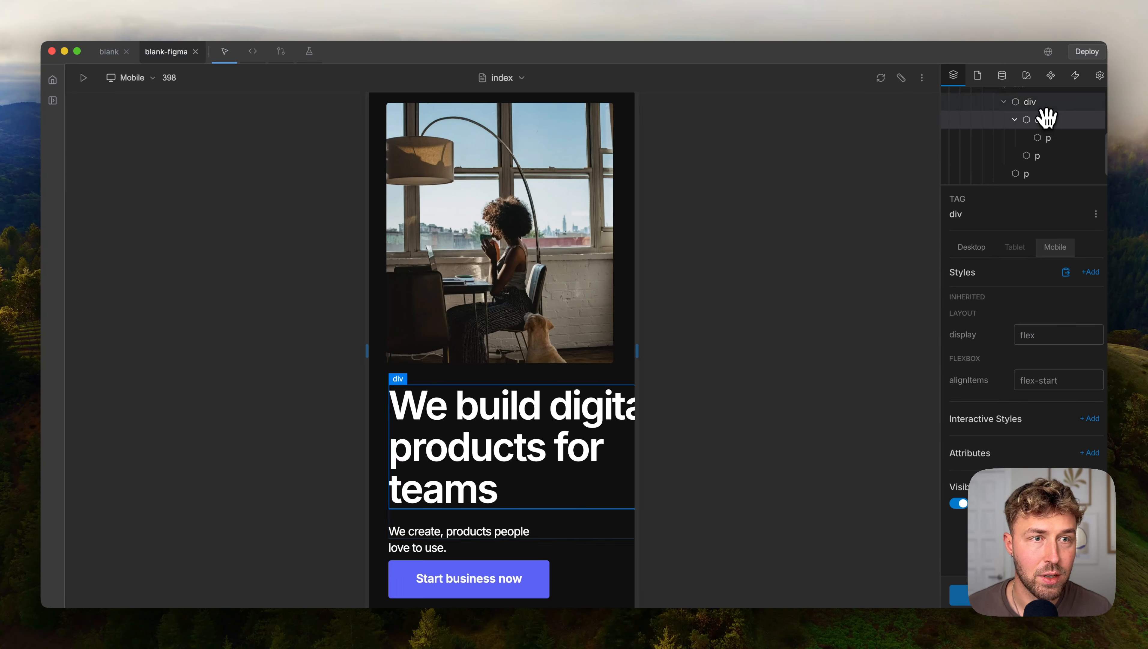
pyautogui.click(1044, 102)
pyautogui.scroll(2, 1043, 103)
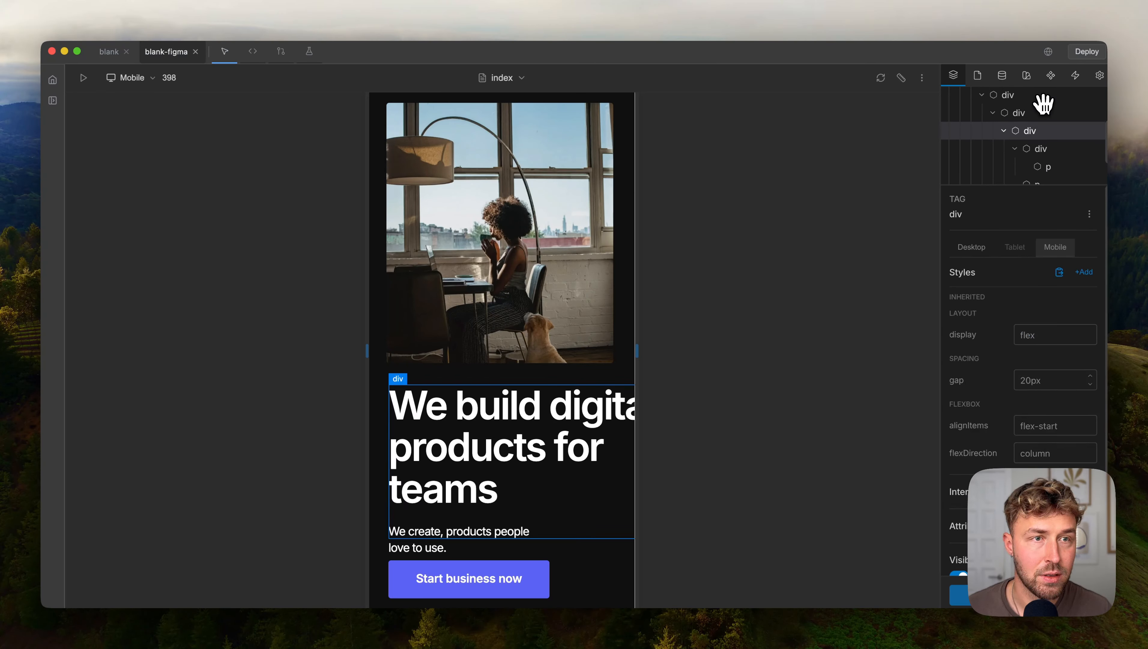
pyautogui.click(1039, 113)
pyautogui.scroll(1, 1039, 114)
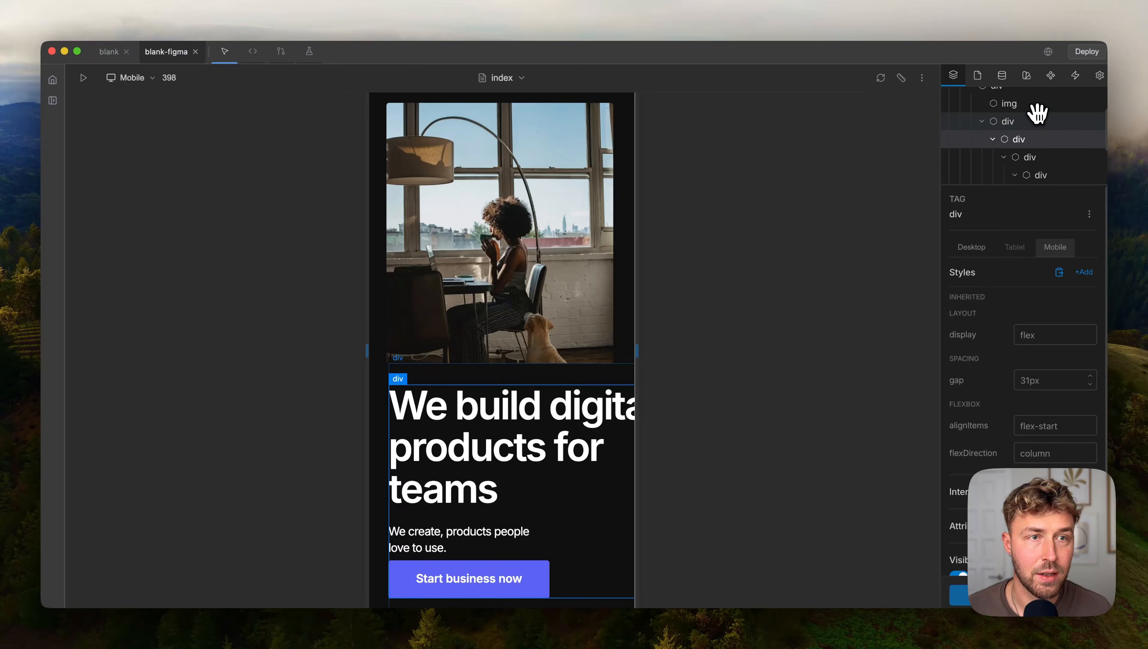
pyautogui.click(1032, 120)
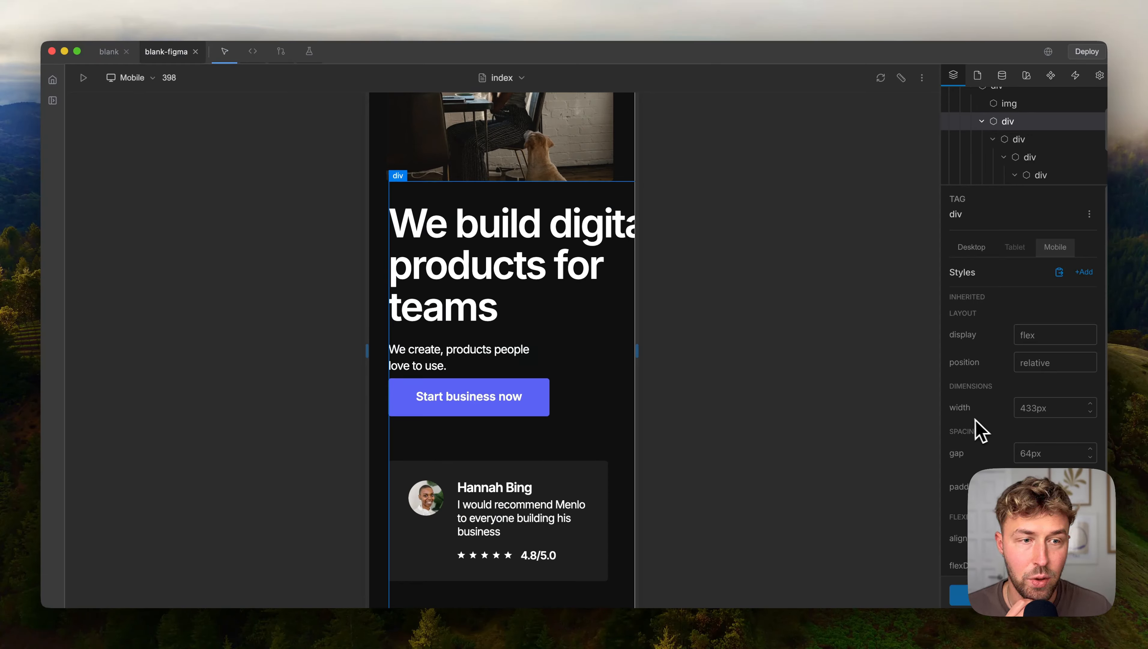
# Show the outer text container's desktop styles, and switch to Figma to select the matching frame in the hero section for comparison.
pyautogui.click(988, 250)
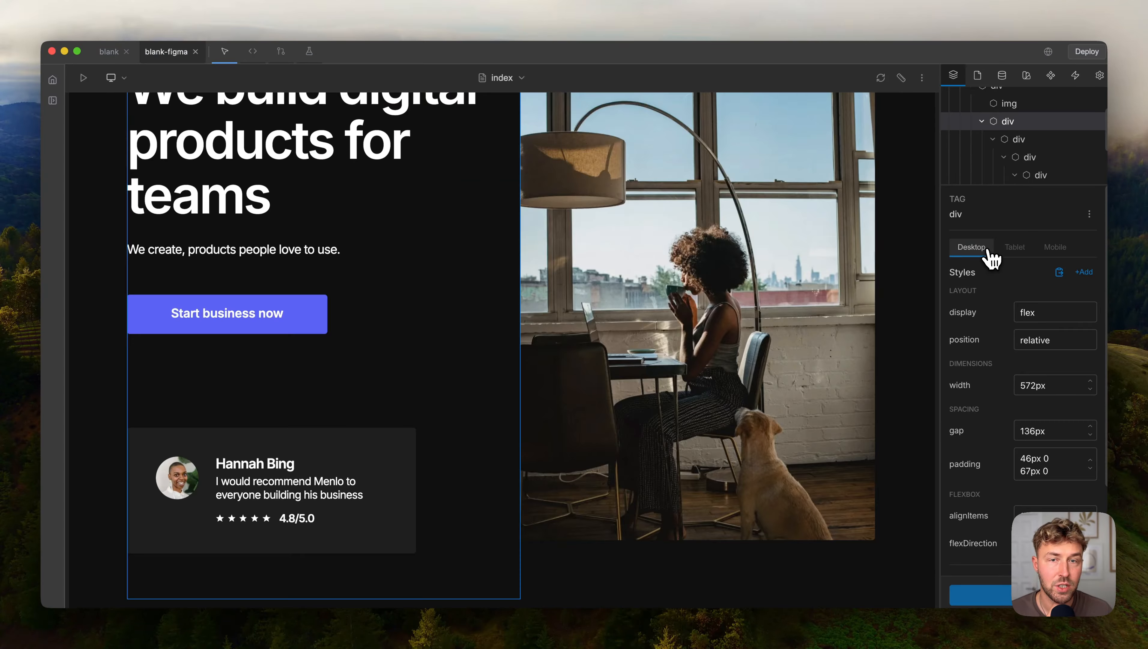
pyautogui.scroll(2, 527, 283)
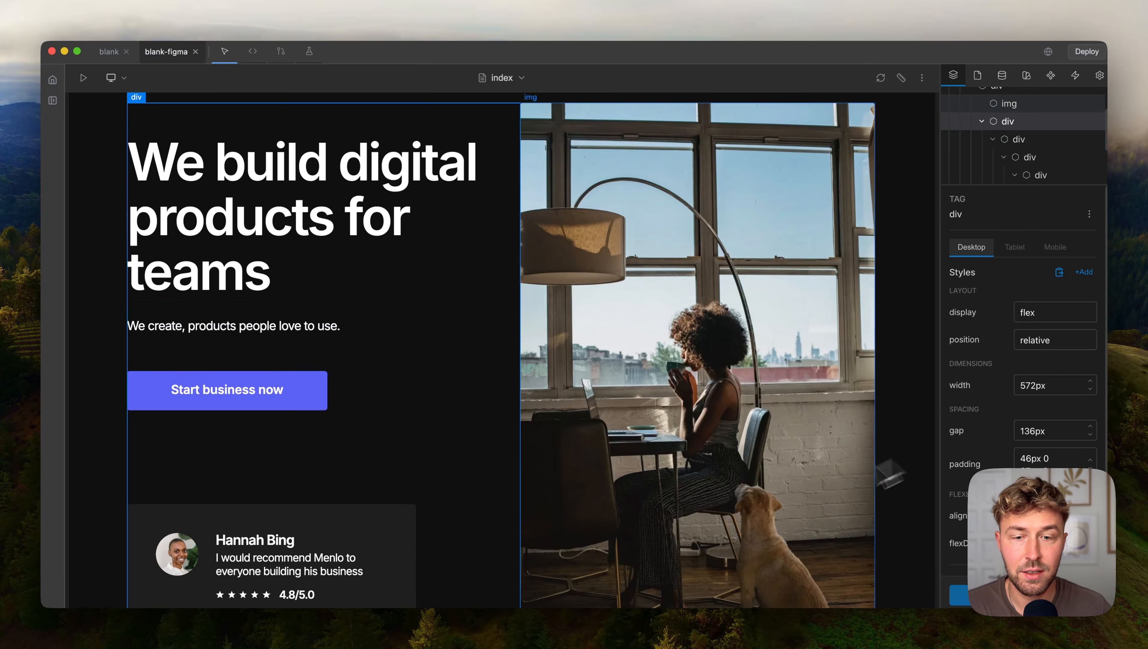
pyautogui.press('super+Tab')
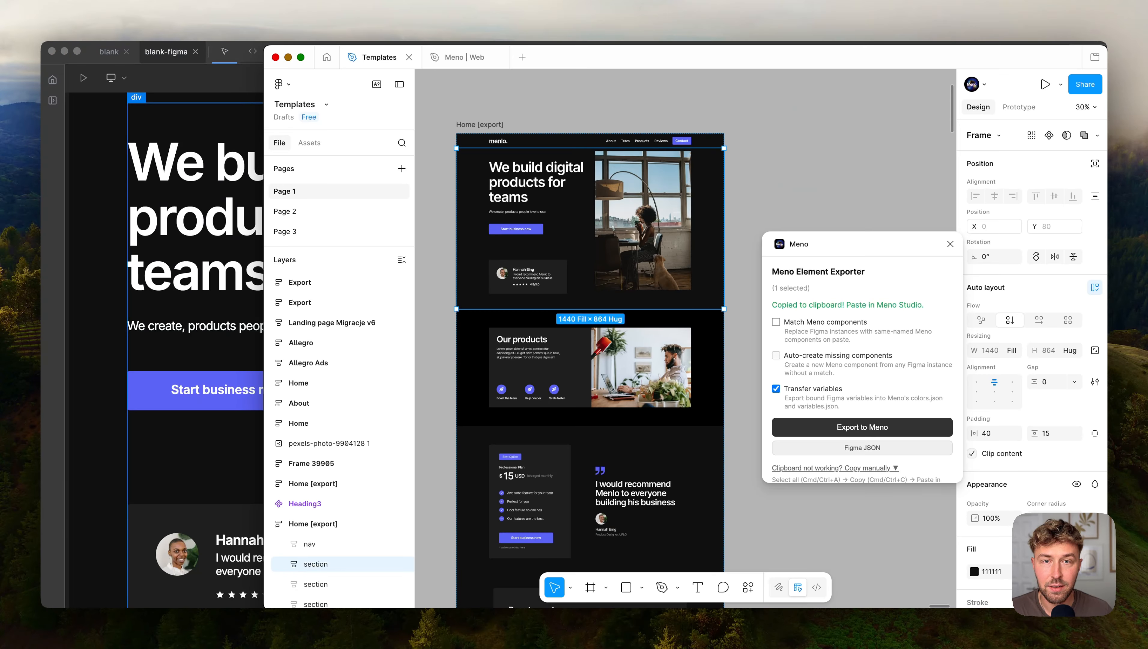
pyautogui.doubleClick(546, 244)
pyautogui.doubleClick(545, 232)
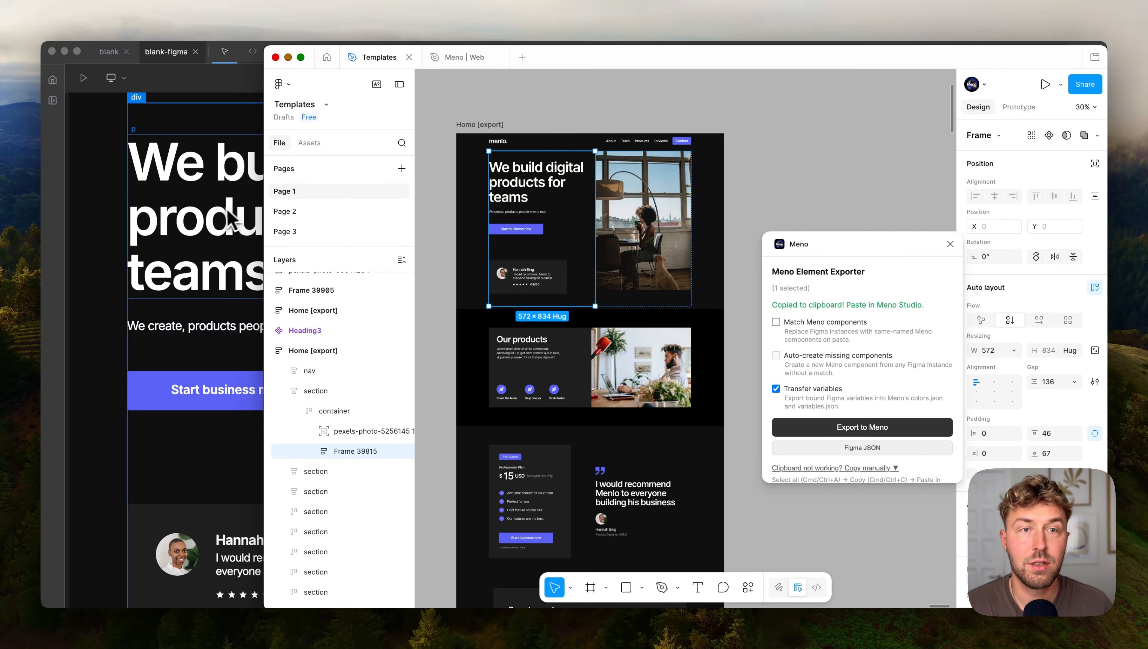
# Switch back to Meno Studio and delete the width style from the outer text container on desktop.
pyautogui.click(213, 223)
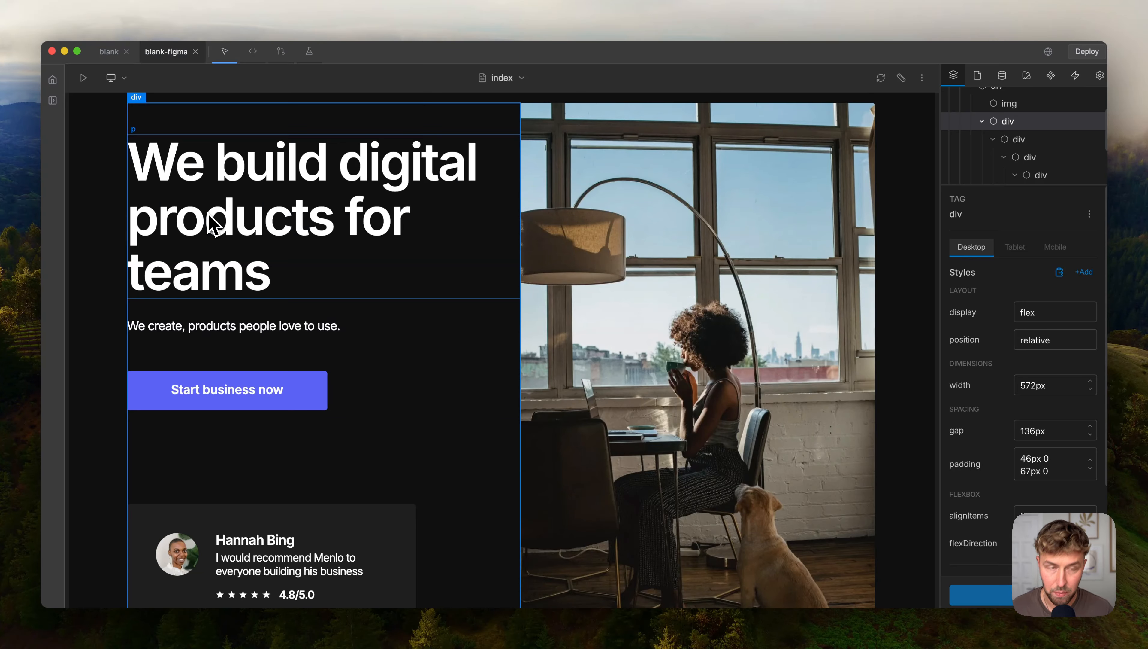
pyautogui.click(958, 386)
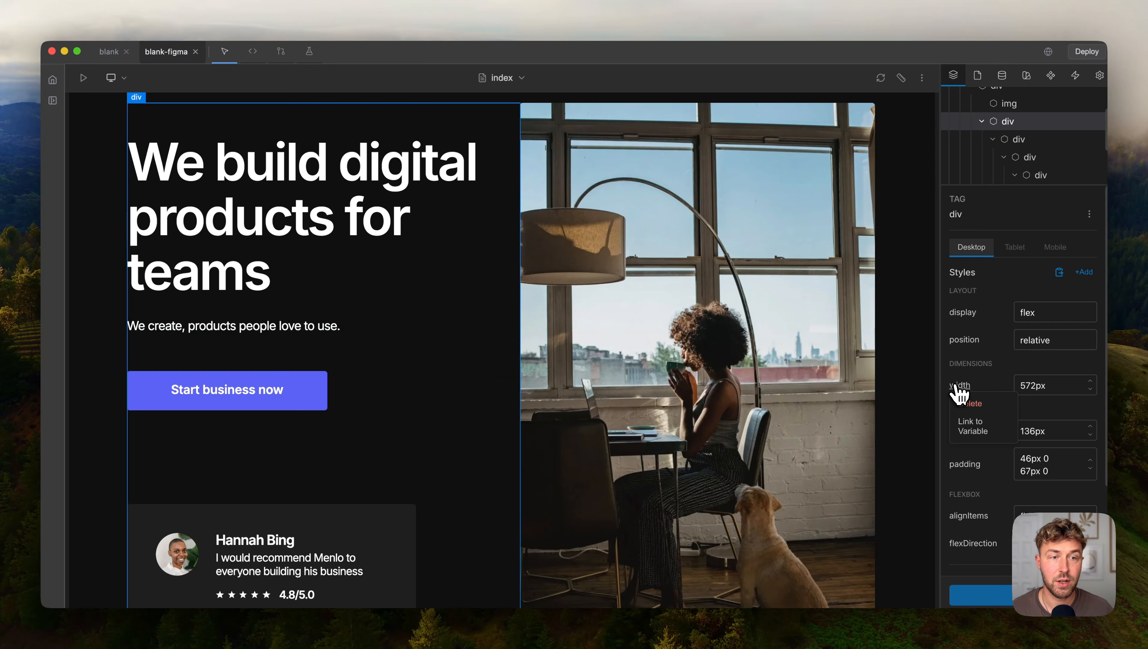
pyautogui.click(972, 404)
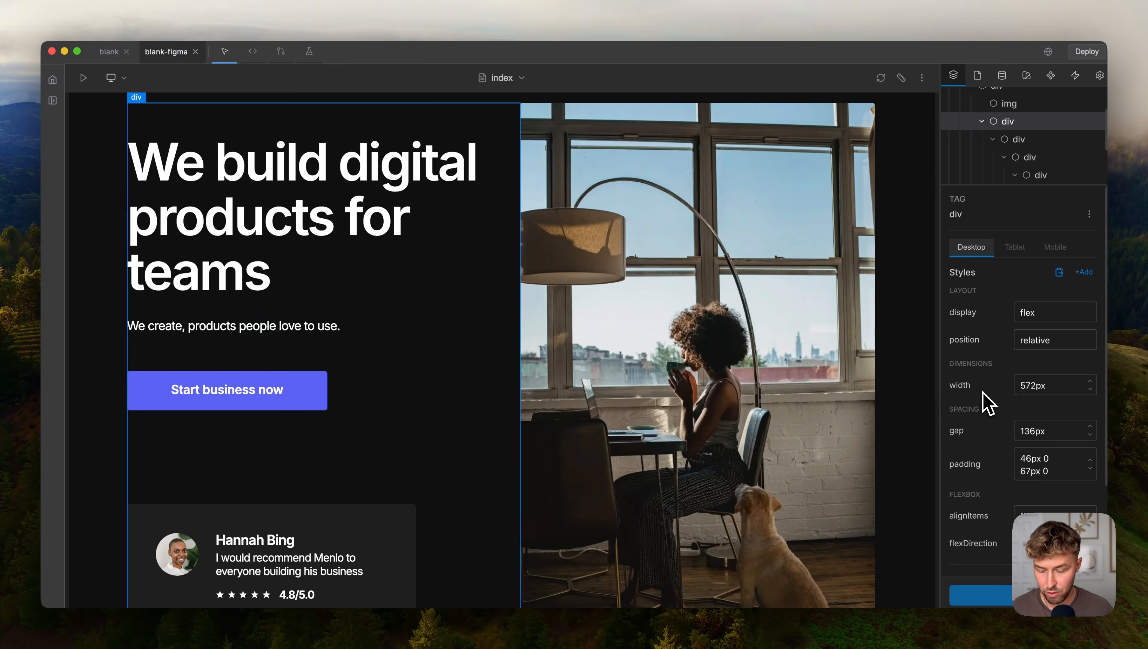
pyautogui.keyDown('alt'); pyautogui.click(961, 390); pyautogui.keyUp('alt')
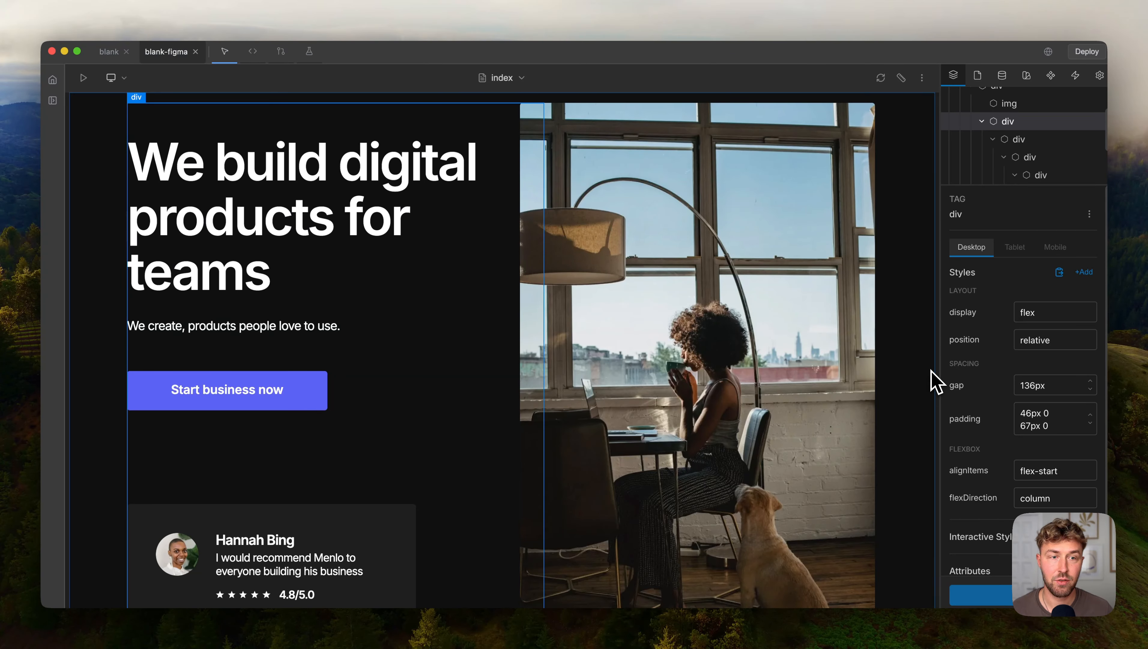
# Narrow the preview to a mobile width of 322 and examine the styles of the hero containers and the heading paragraph.
pyautogui.moveTo(938, 379); pyautogui.dragTo(617, 430)
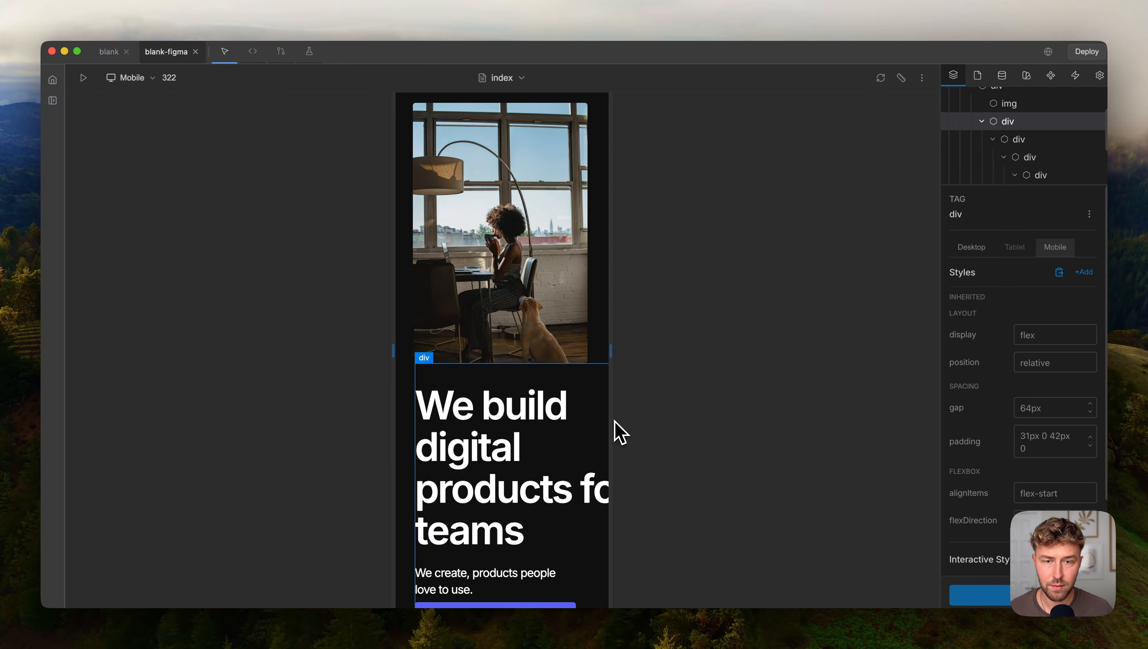
pyautogui.click(571, 447)
pyautogui.click(537, 382)
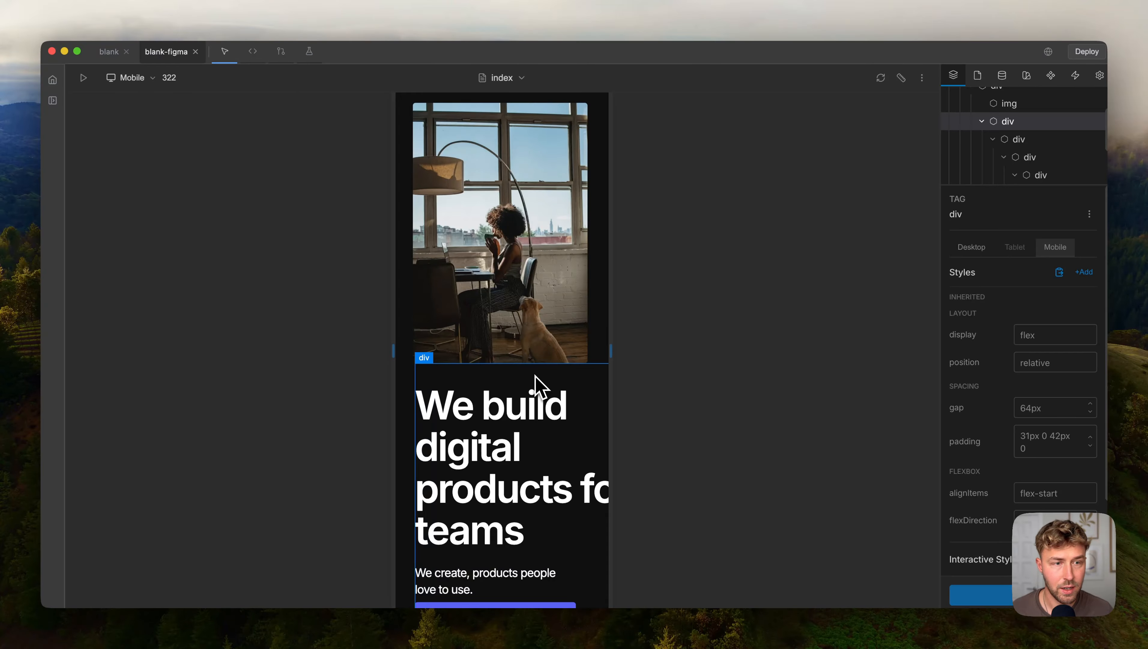
pyautogui.scroll(2, 1012, 130)
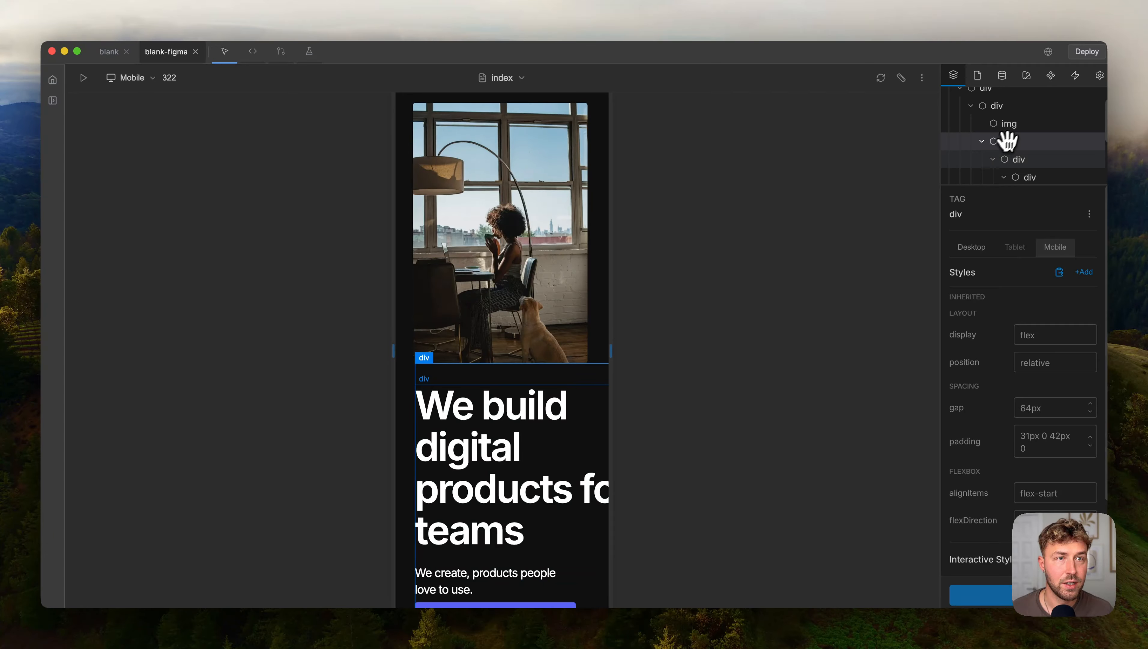
pyautogui.click(1016, 108)
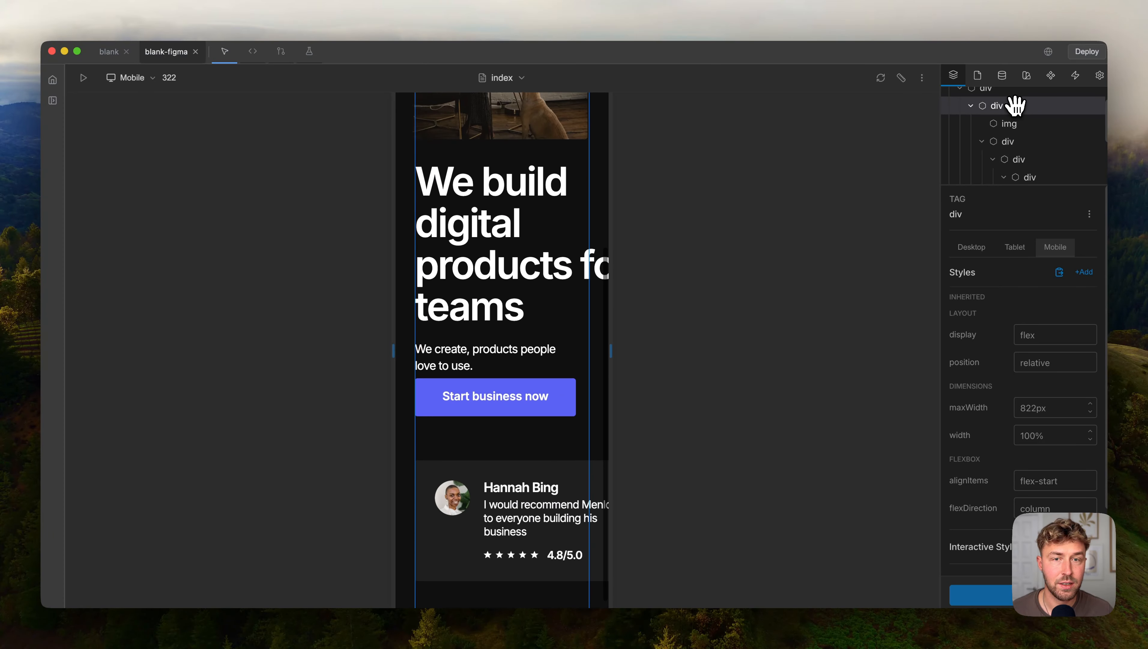
pyautogui.click(1020, 137)
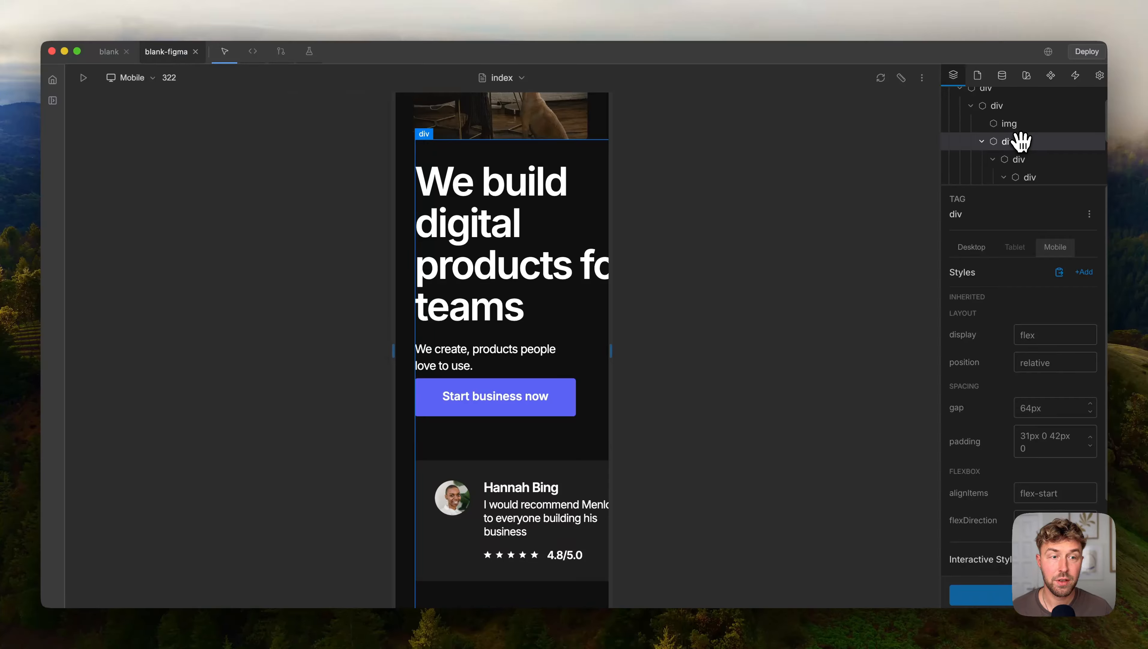
pyautogui.scroll(-2, 1000, 388)
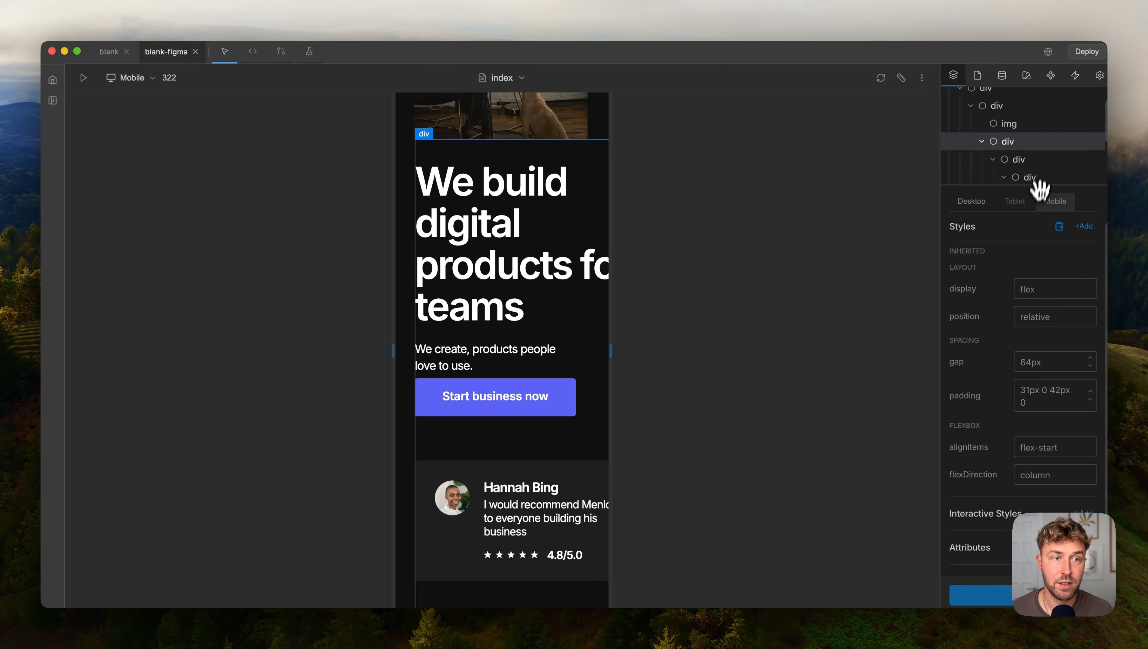
pyautogui.click(1042, 159)
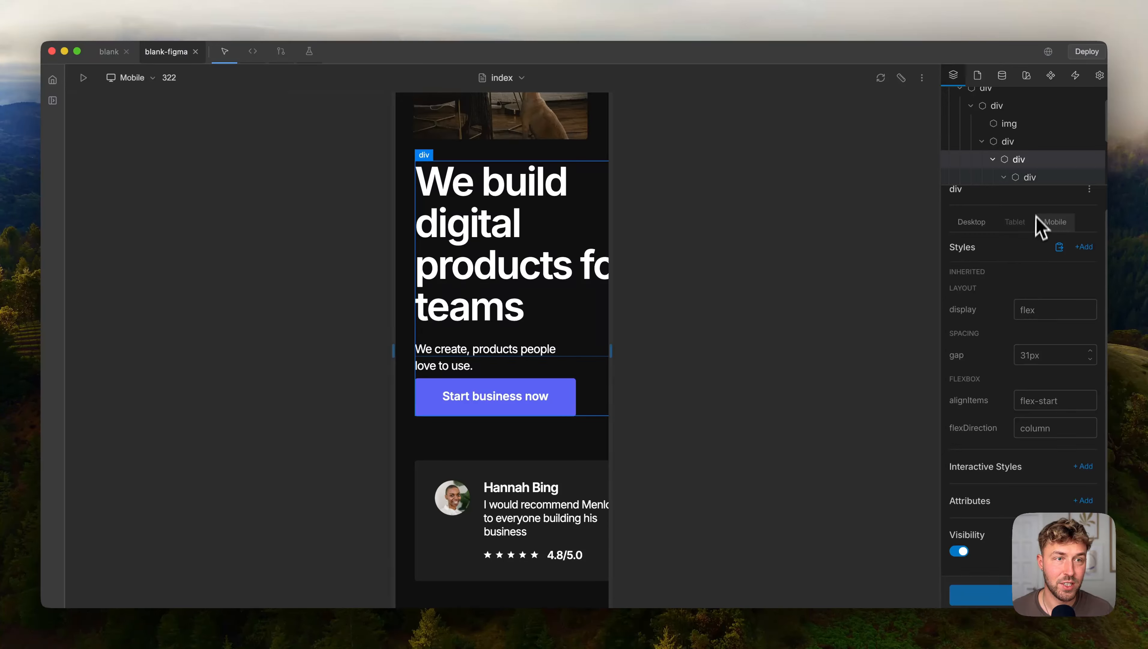
pyautogui.click(1035, 177)
pyautogui.scroll(1, 1021, 236)
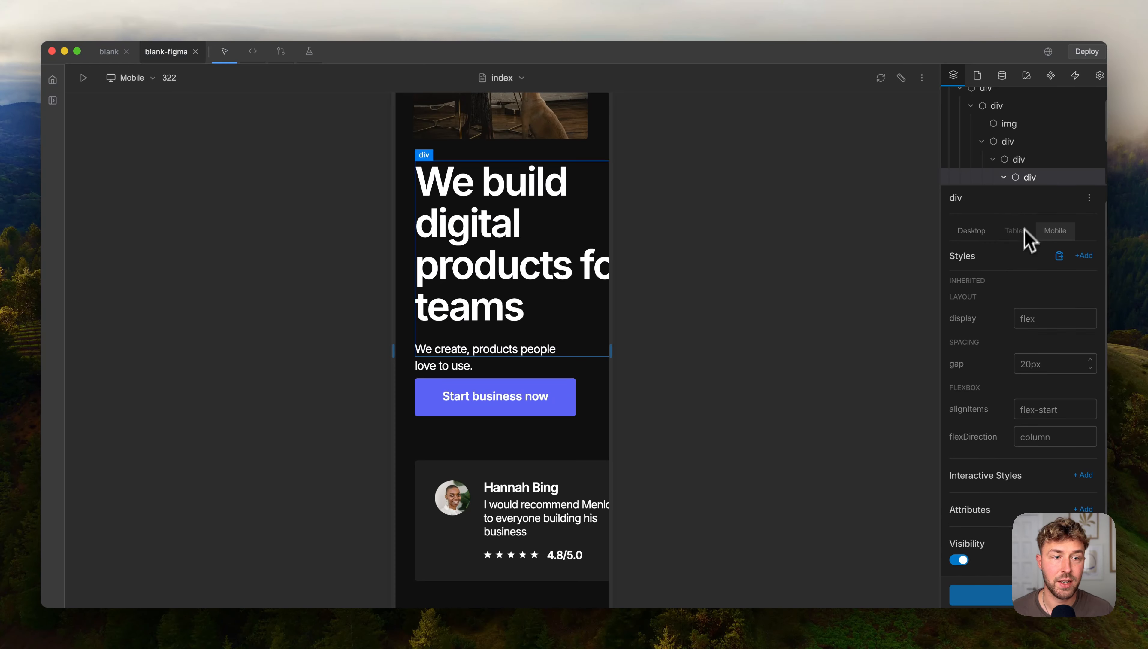
pyautogui.click(546, 302)
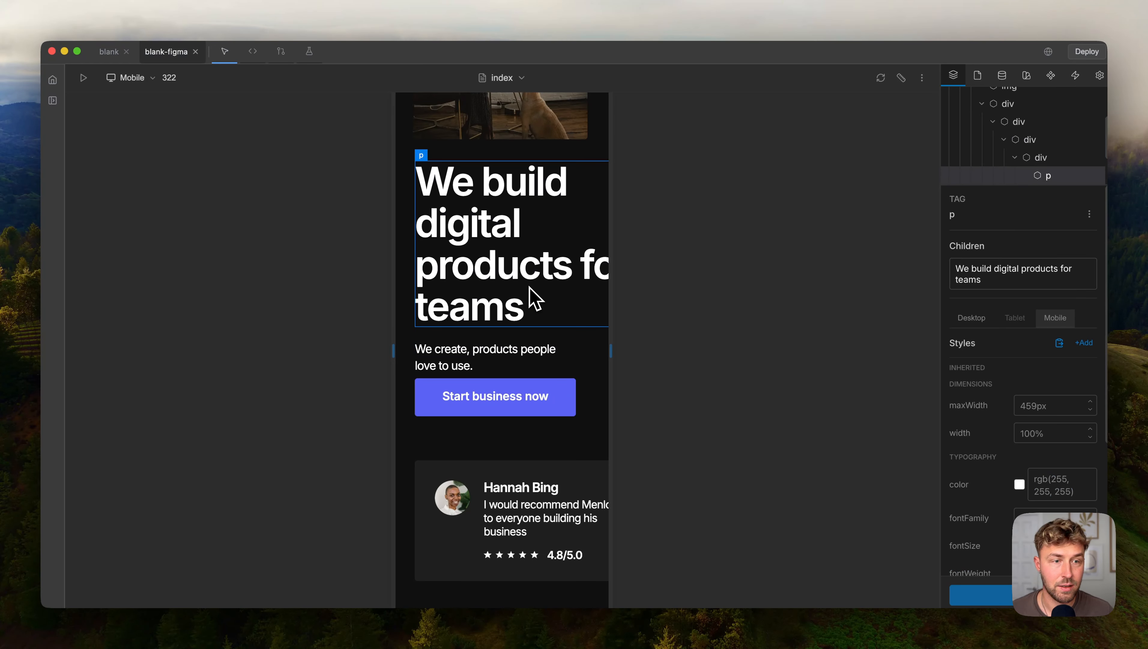
pyautogui.scroll(-2, 992, 422)
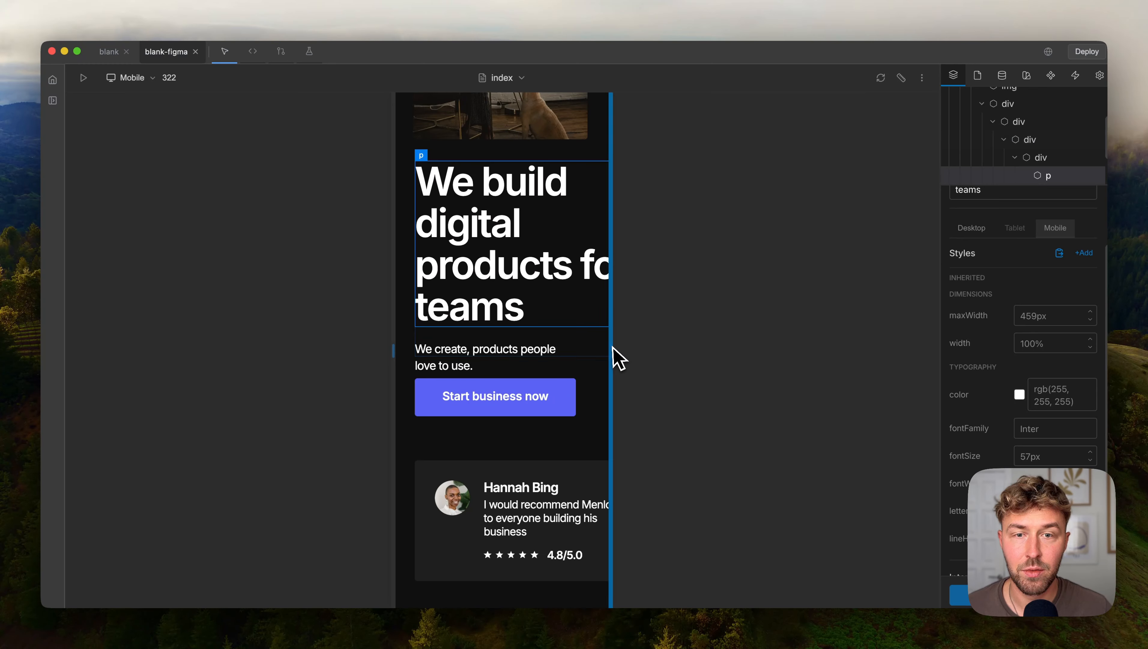
# Select the testimonial card div, return to the desktop view, and delete its width style.
pyautogui.click(510, 470)
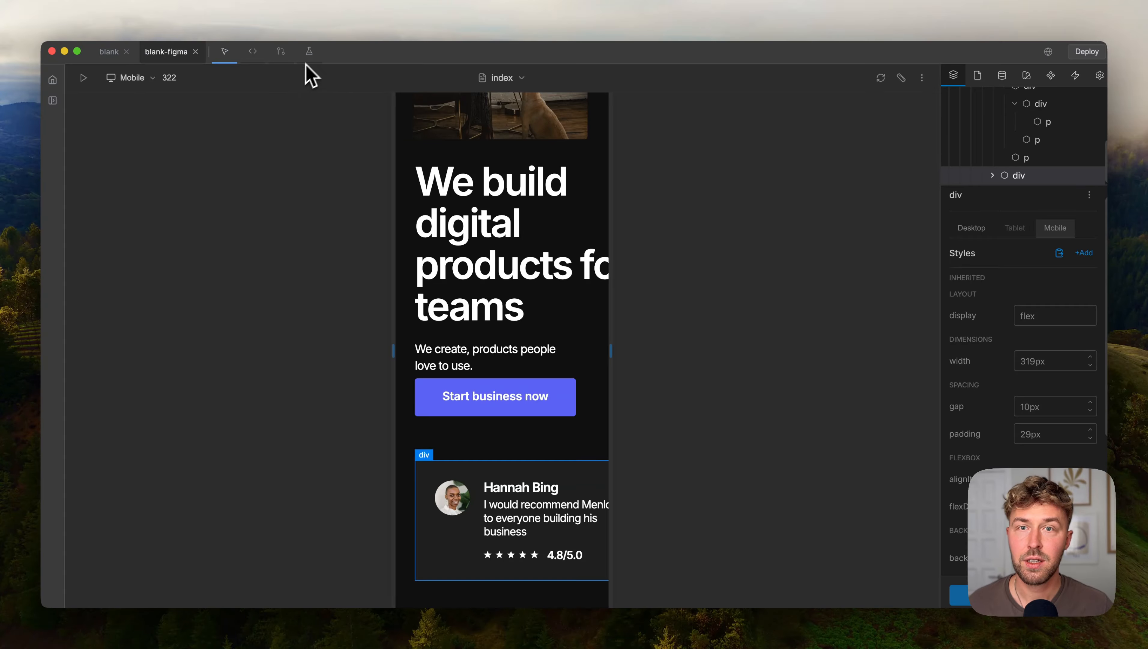
pyautogui.click(150, 80)
pyautogui.click(148, 100)
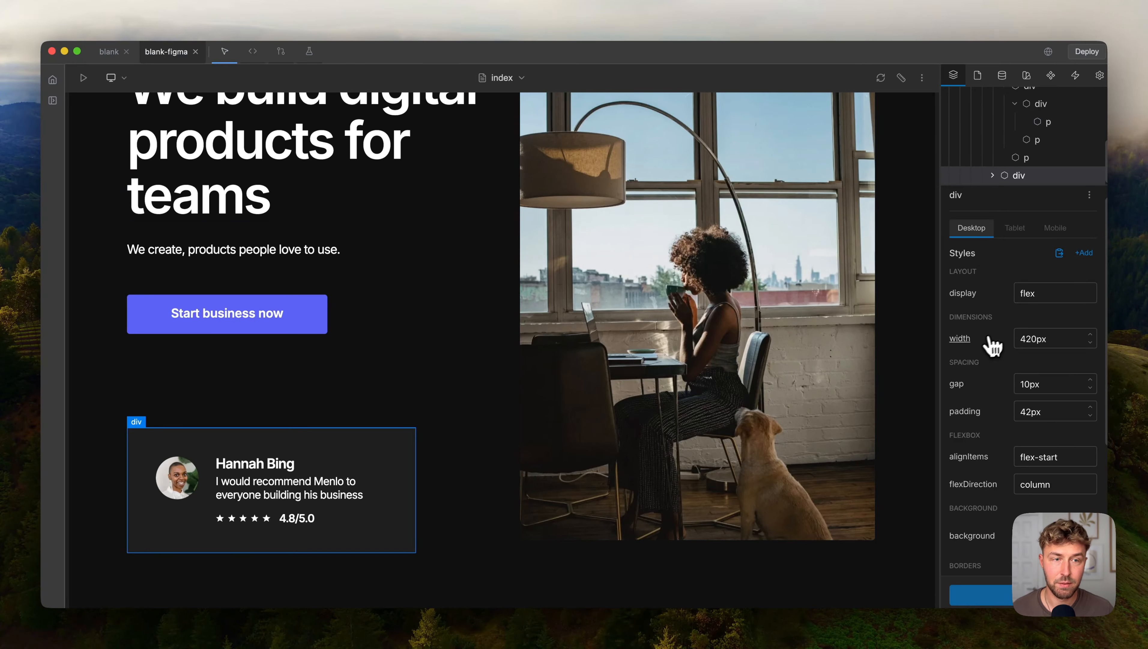
pyautogui.click(968, 343)
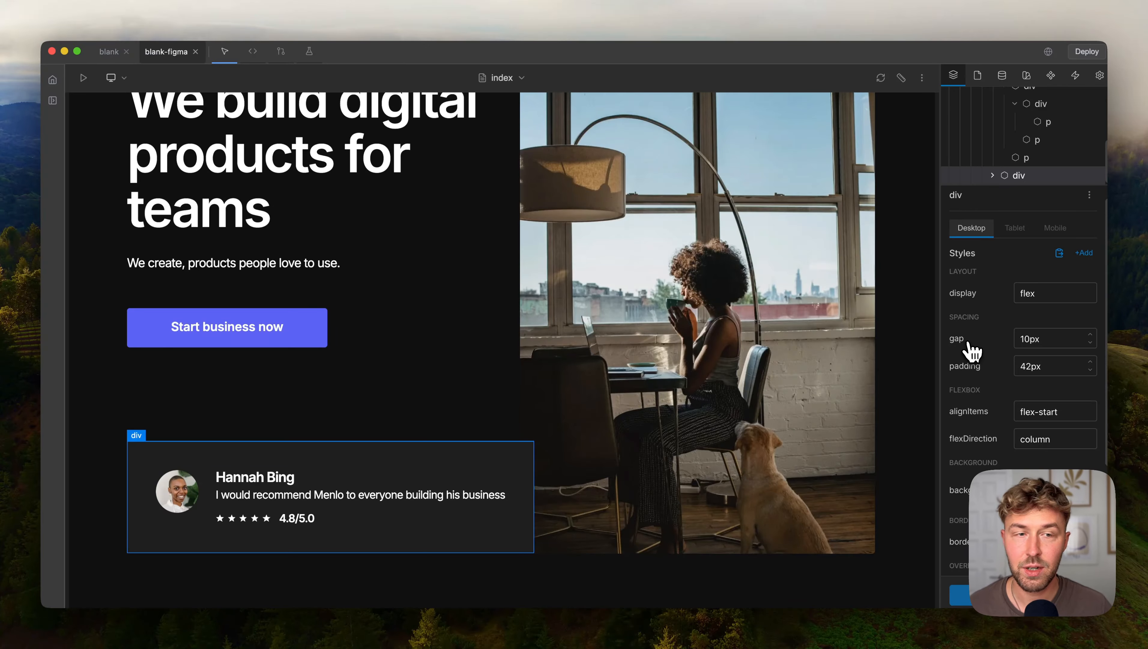
pyautogui.press('super+z')
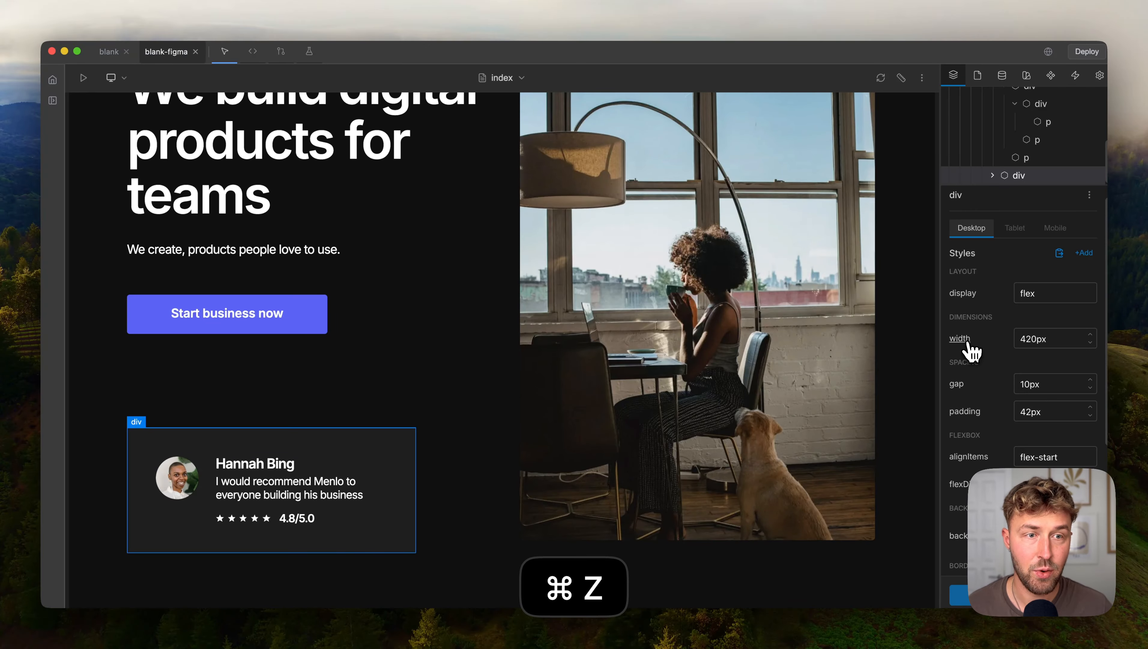
pyautogui.click(966, 343)
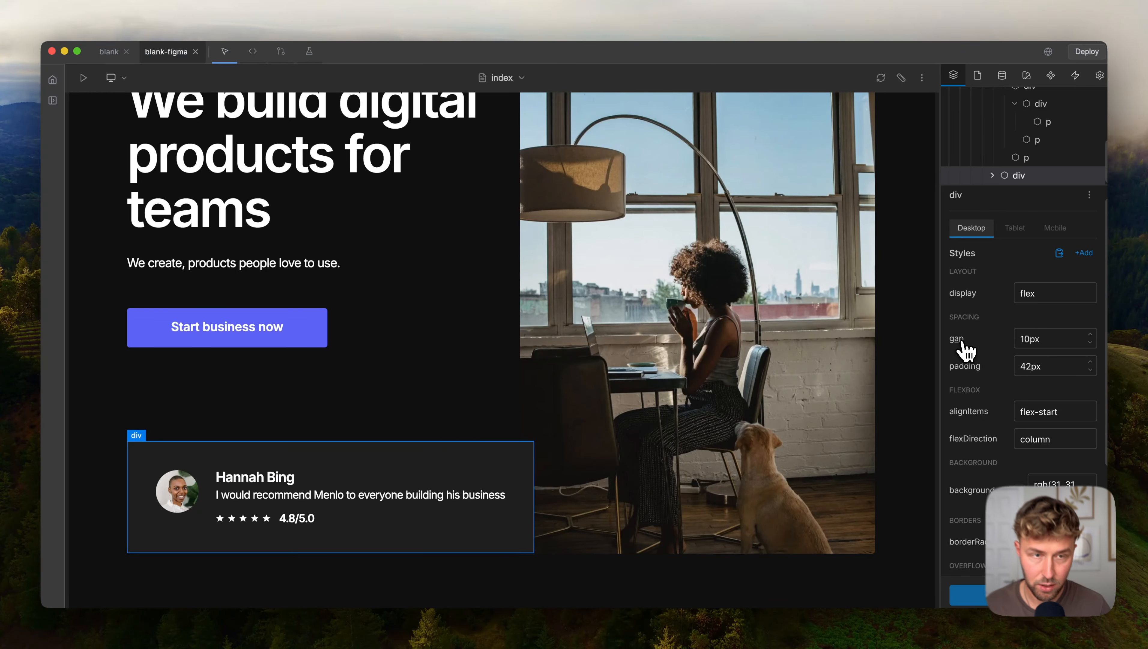
# Add a desktop maxWidth style of 420px to the testimonial card div.
pyautogui.press('space')
pyautogui.write('maw')
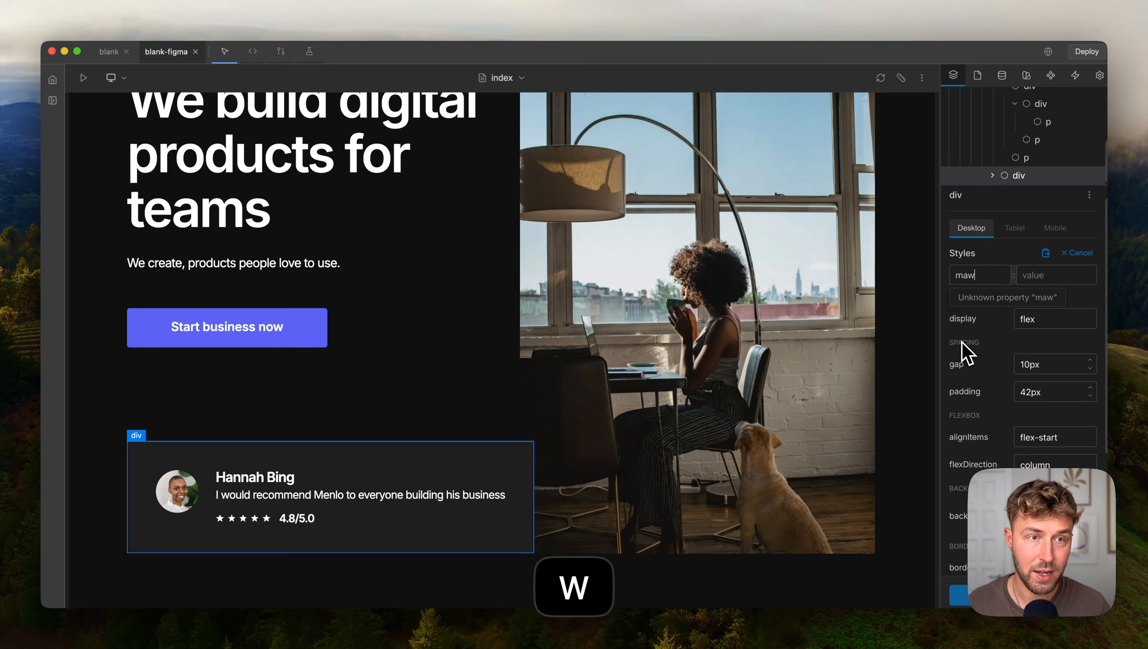
pyautogui.press('BackSpace')
pyautogui.write('w')
pyautogui.press('Return')
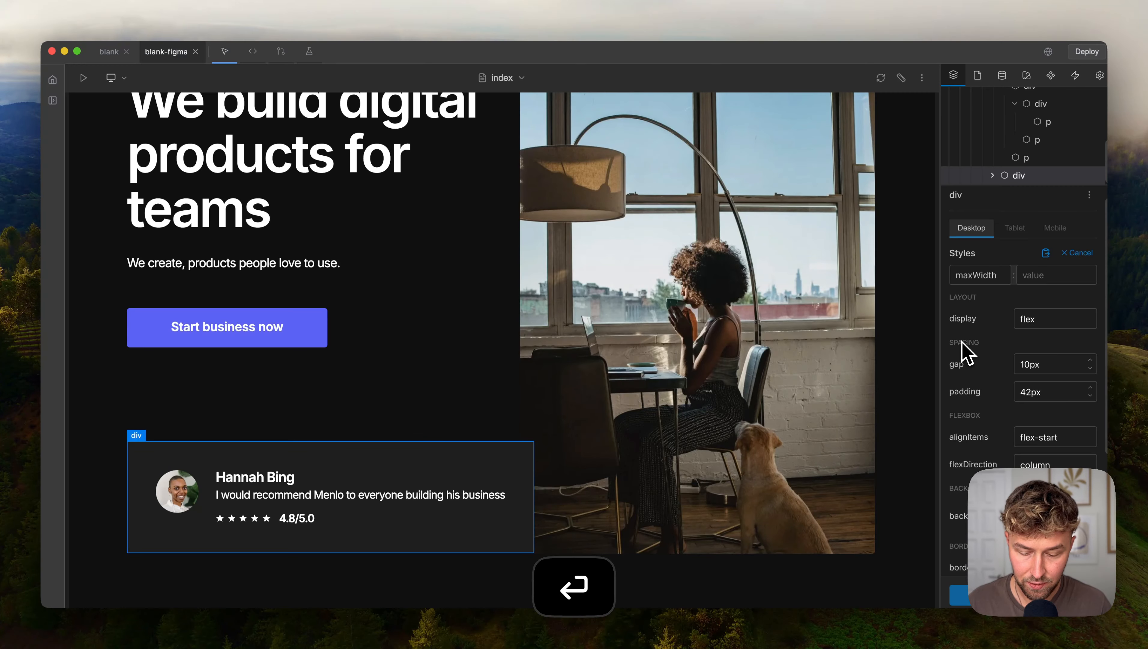
pyautogui.write('420px')
pyautogui.press('Return')
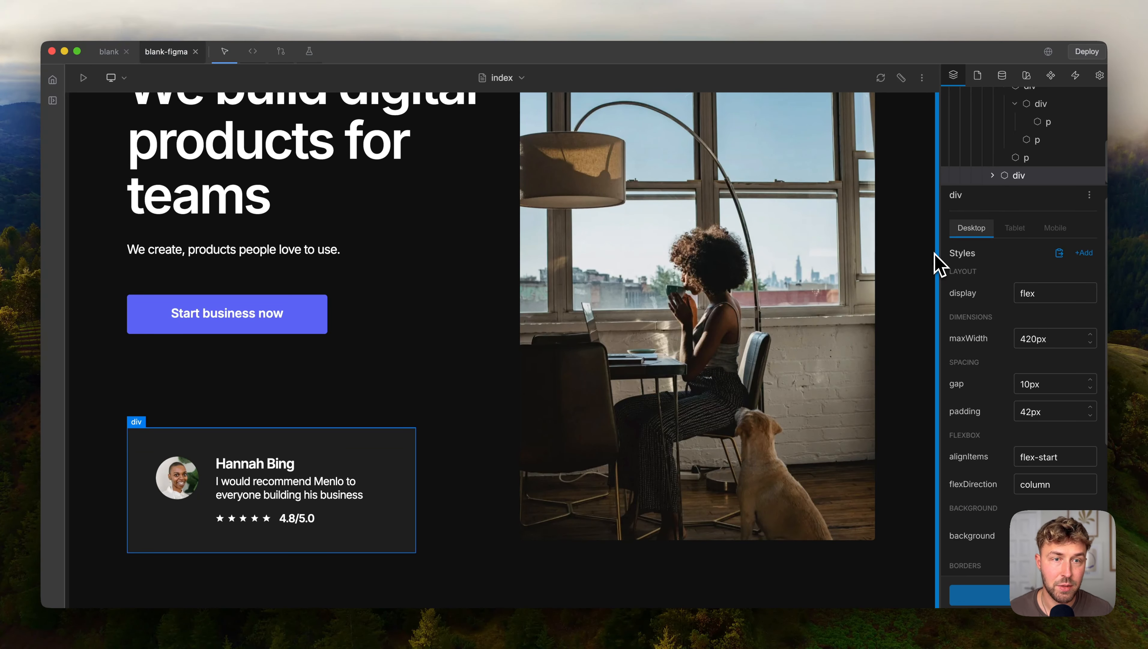
# Narrow the preview to a mobile width of 348 and check the whole hero section from the testimonial card to the image.
pyautogui.moveTo(935, 262); pyautogui.dragTo(628, 297)
pyautogui.scroll(-5, 554, 313)
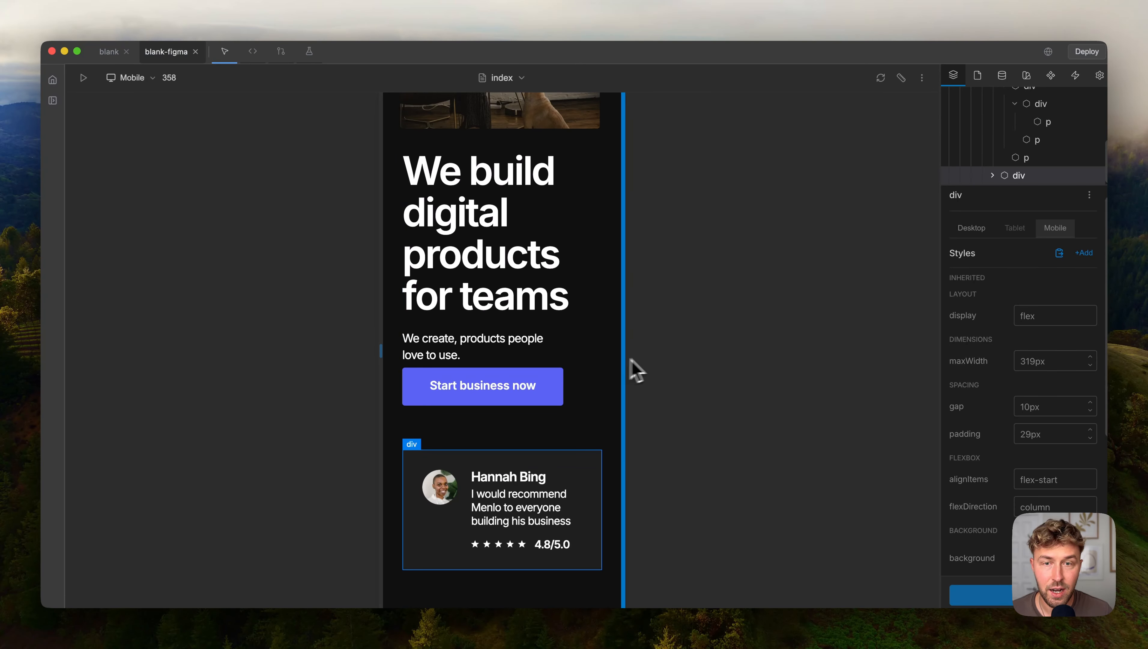
pyautogui.moveTo(625, 366); pyautogui.dragTo(610, 325)
pyautogui.scroll(5, 586, 309)
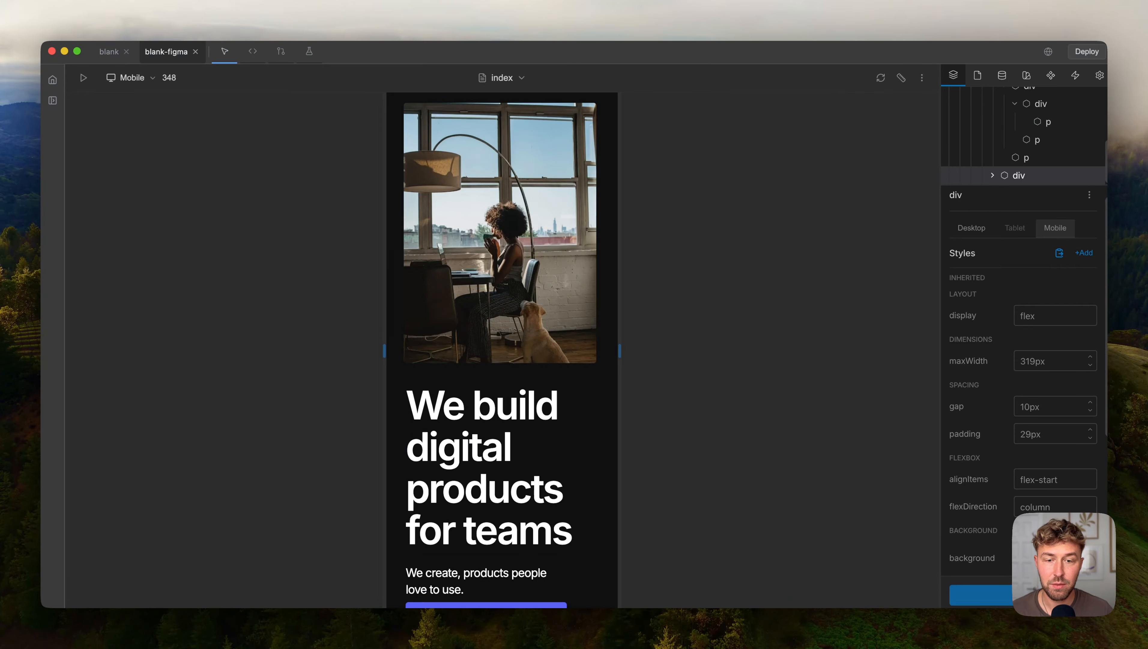
# Switch to Figma, widen its window to cover the workspace, and close the Meno Element Exporter plugin.
pyautogui.press('super+Tab')
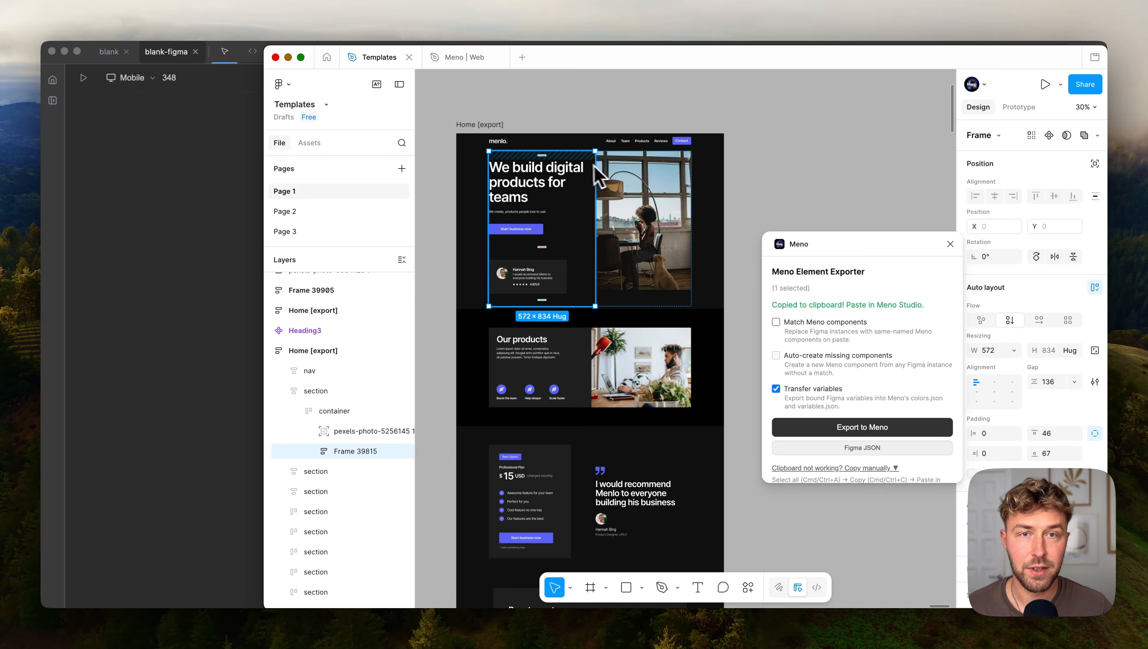
pyautogui.scroll(5, 569, 168)
pyautogui.scroll(-4, 568, 168)
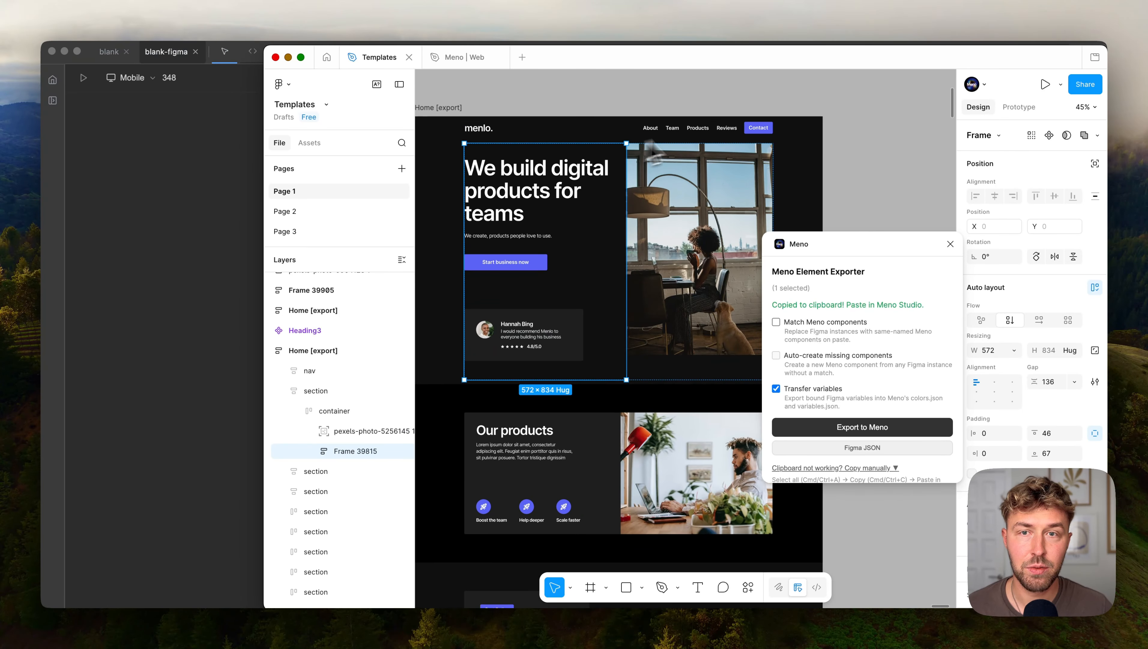
pyautogui.moveTo(267, 200); pyautogui.dragTo(49, 209)
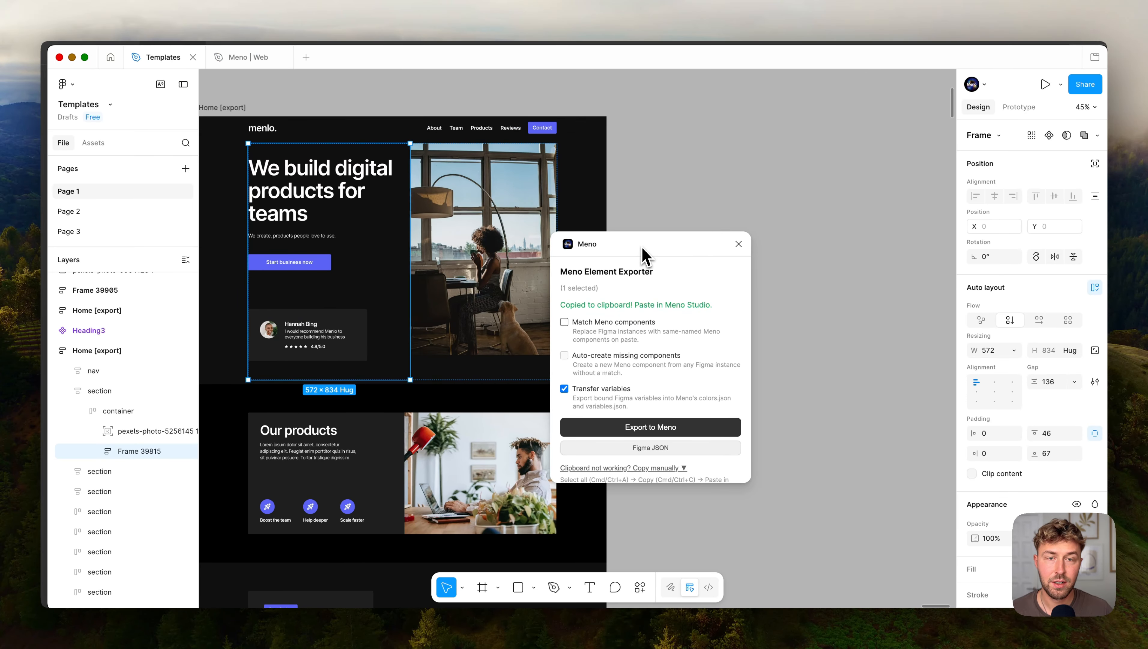
pyautogui.moveTo(644, 249); pyautogui.dragTo(781, 299)
pyautogui.moveTo(822, 336); pyautogui.dragTo(846, 368)
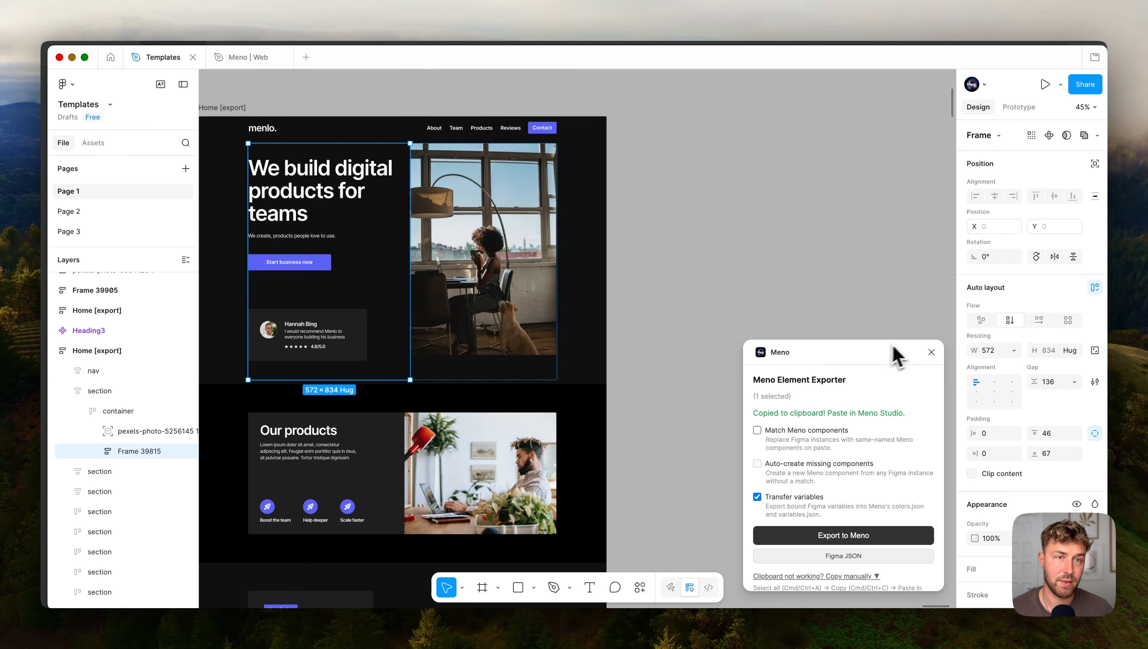
pyautogui.click(931, 352)
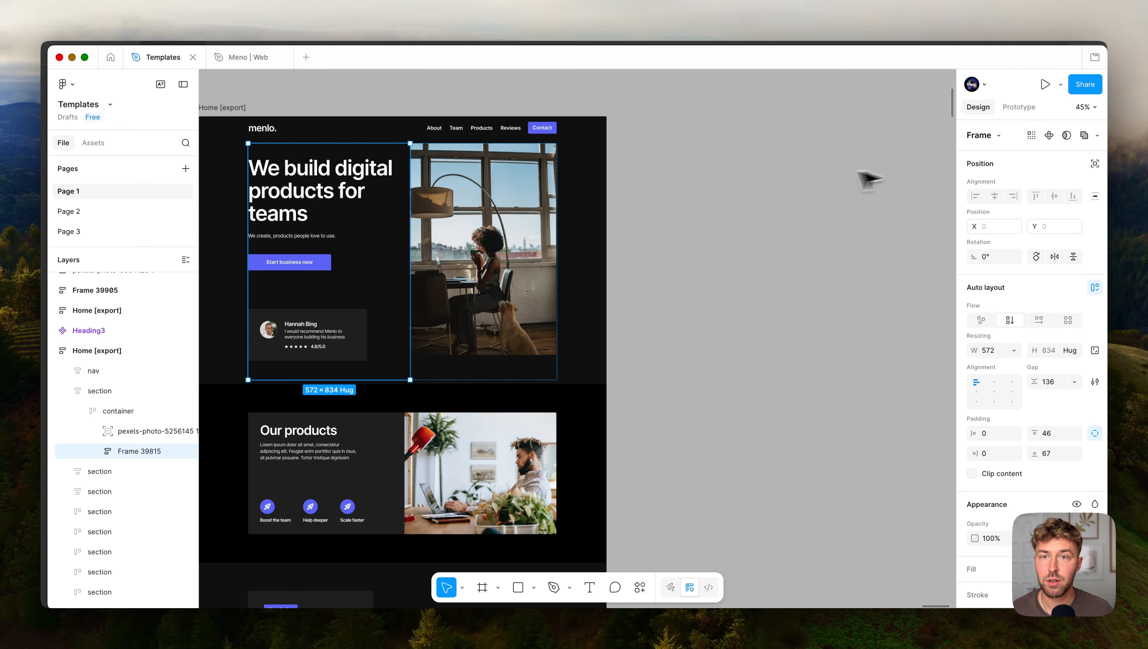
# Inspect the hero section frame's auto layout settings and clear the selection.
pyautogui.hscroll(-5, 418, 226)
pyautogui.click(340, 230)
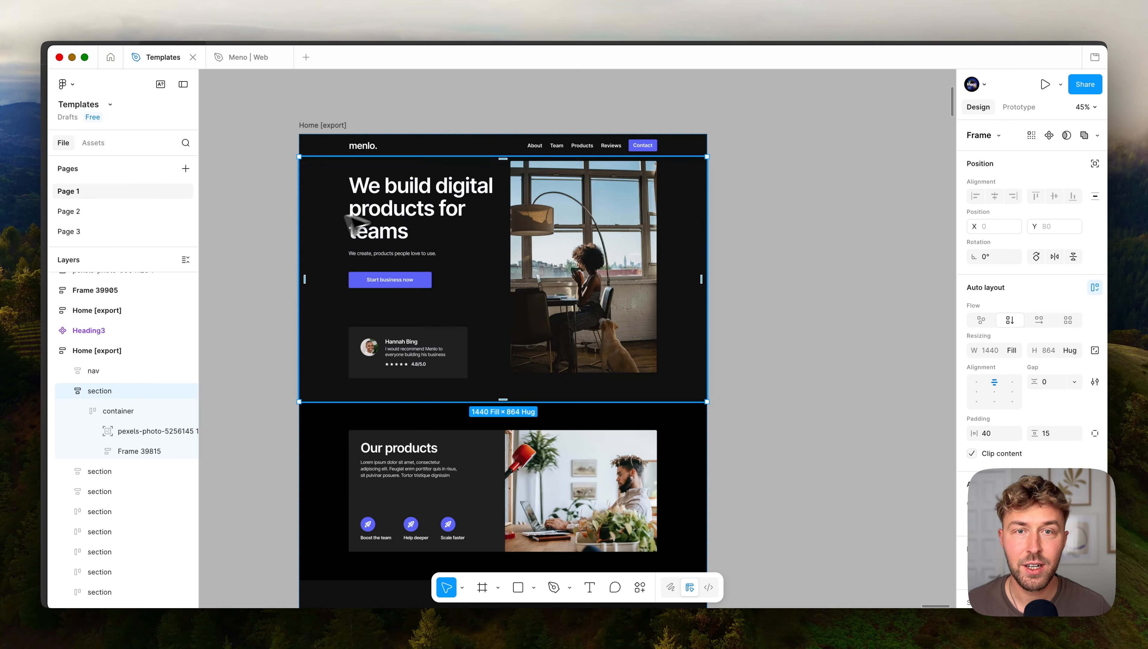
pyautogui.click(757, 173)
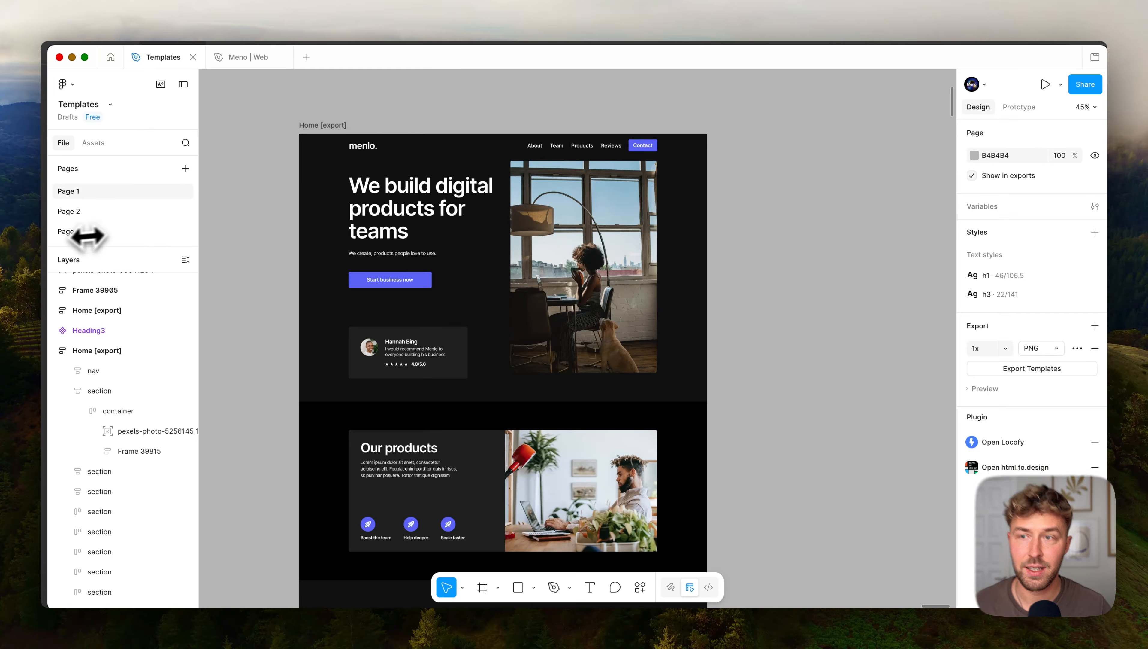
# Narrow the Figma window, switch back to Meno Studio, and open the AI Assistant in terminal mode with Claude Code.
pyautogui.moveTo(83, 233); pyautogui.dragTo(240, 245)
pyautogui.click(133, 211)
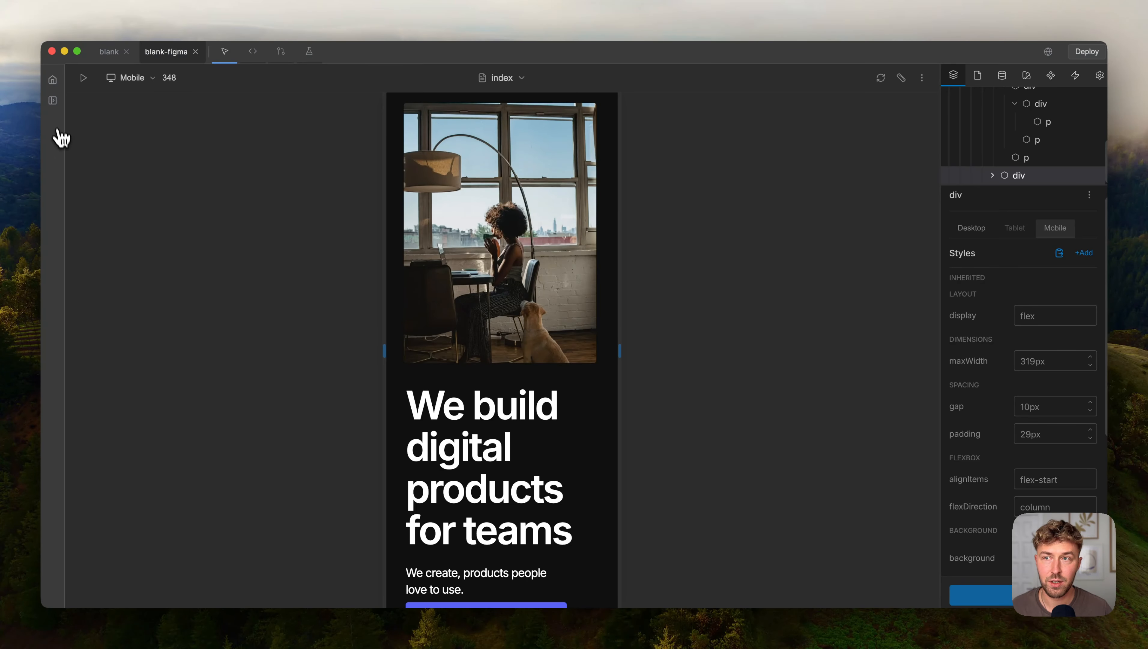
pyautogui.click(53, 102)
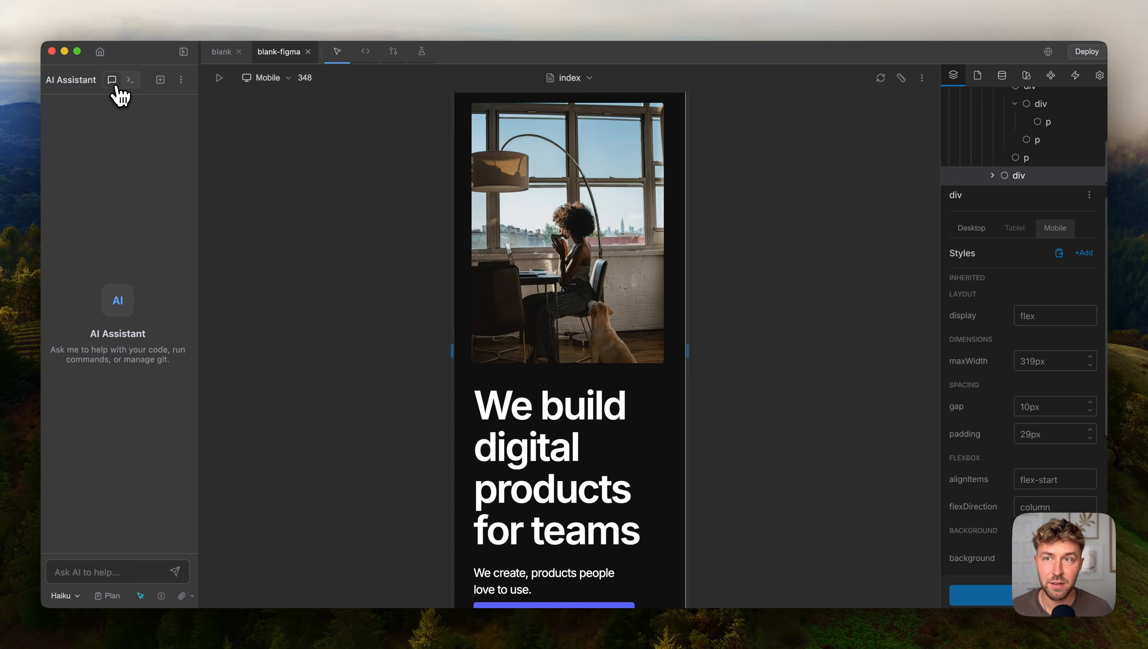
pyautogui.click(130, 80)
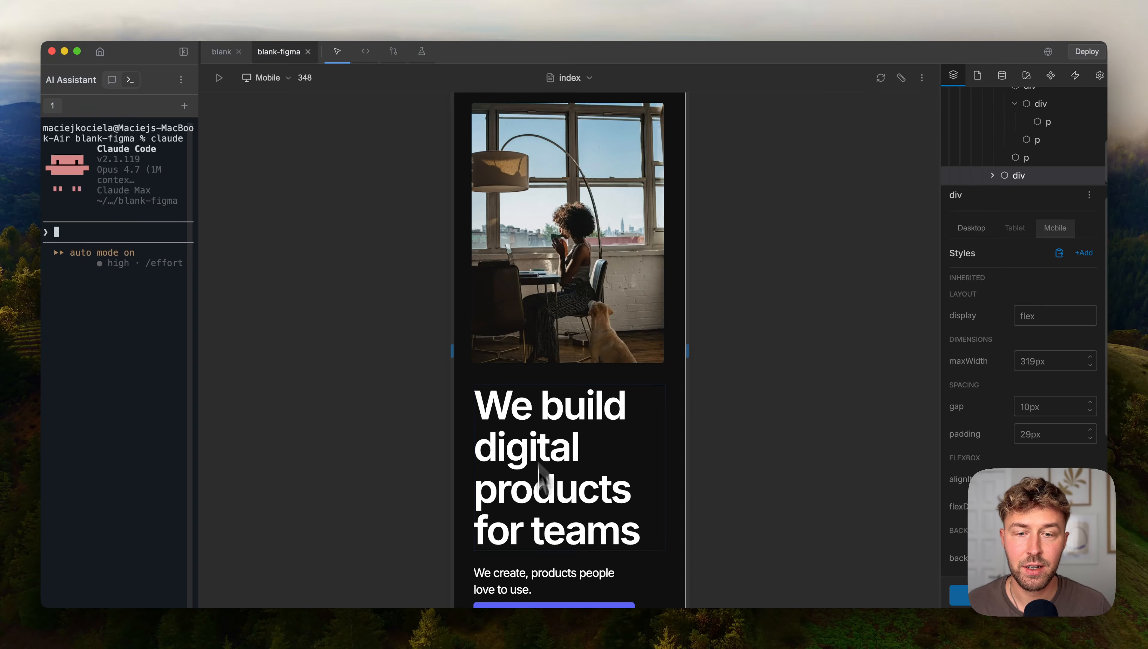
# Switch to Figma and examine the hero section's auto layout and the heading text's size and typography settings.
pyautogui.click(567, 645)
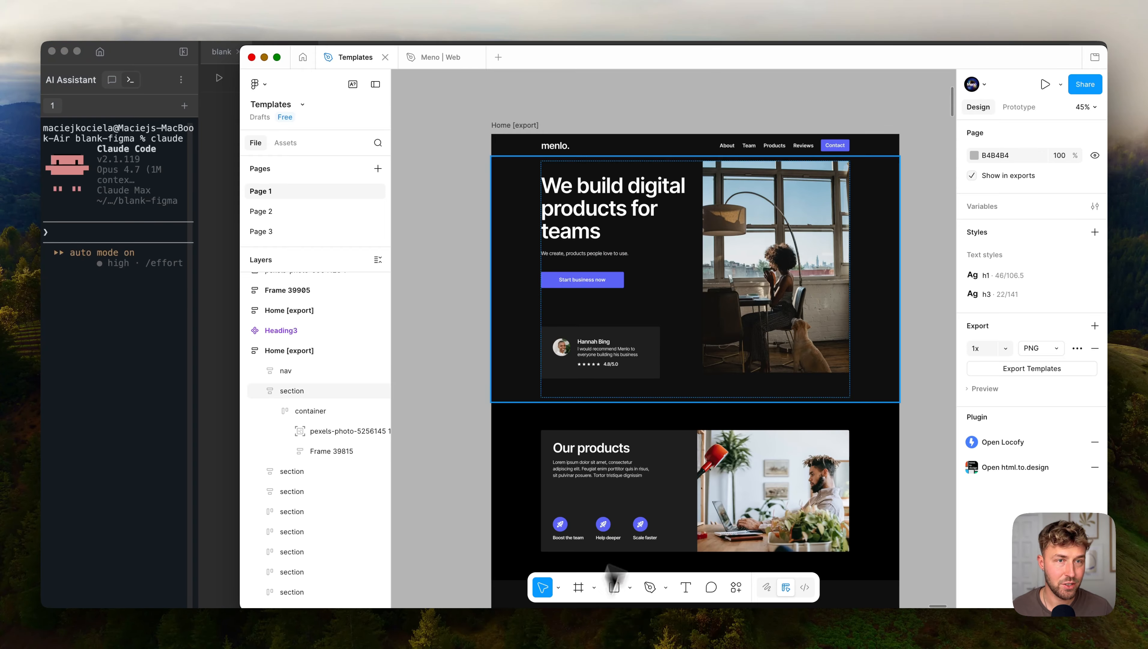
pyautogui.click(692, 390)
pyautogui.hscroll(3, 715, 362)
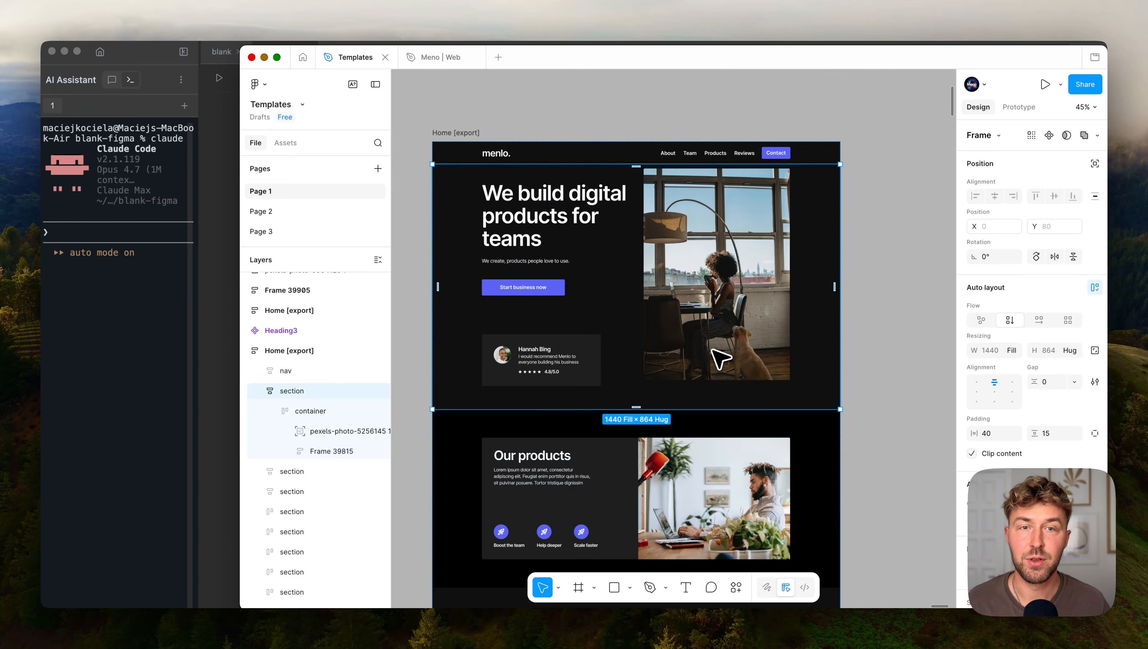
pyautogui.keyDown('super'); pyautogui.click(563, 218); pyautogui.keyUp('super')
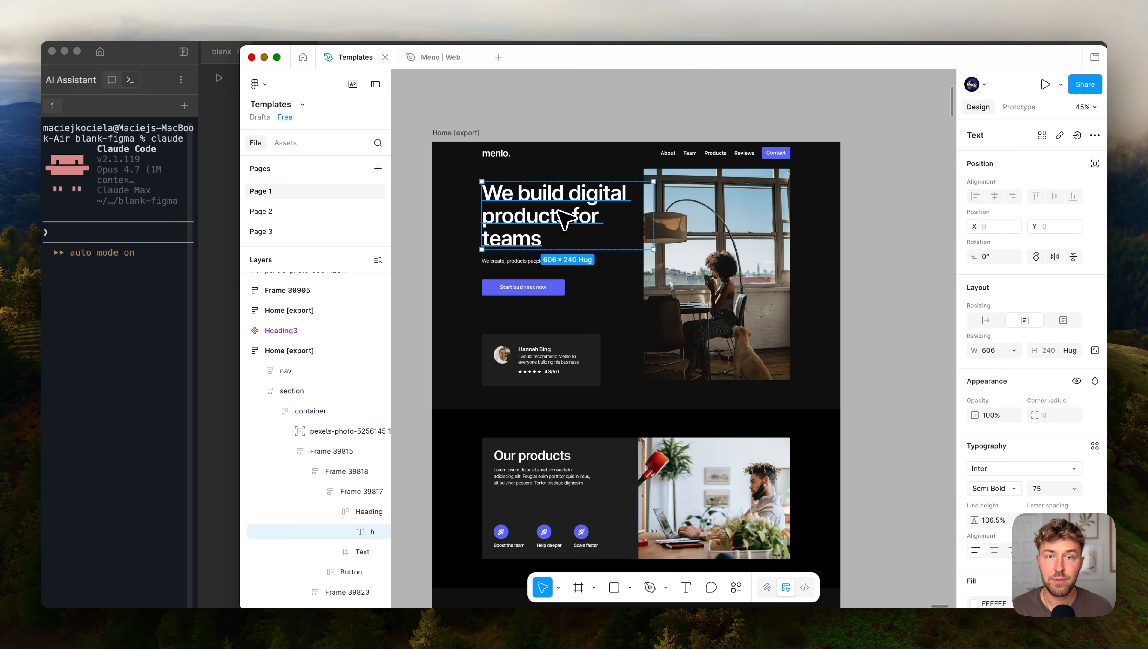
pyautogui.scroll(5, 561, 214)
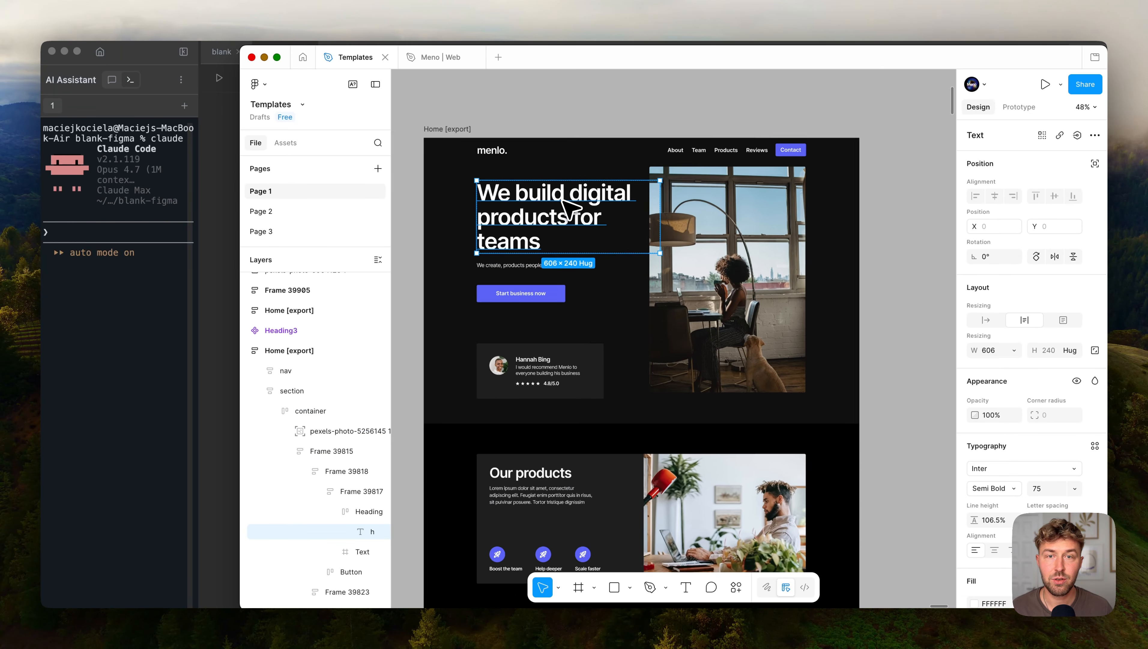
pyautogui.scroll(-5, 568, 209)
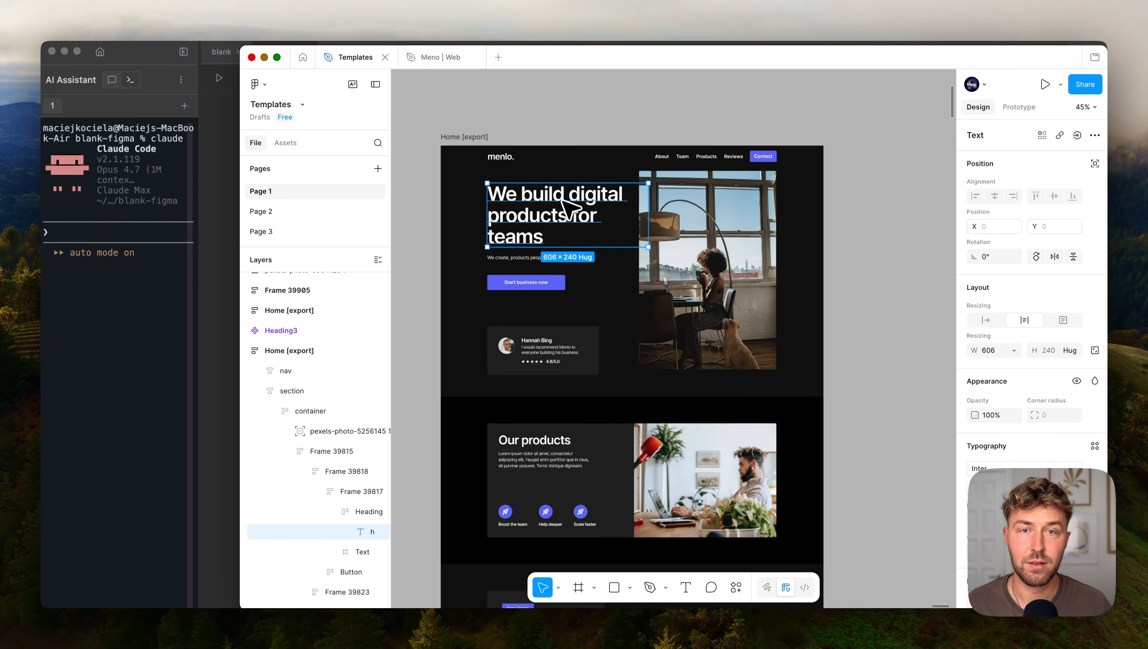
pyautogui.scroll(2, 568, 208)
pyautogui.hscroll(-2, 567, 208)
pyautogui.click(577, 172)
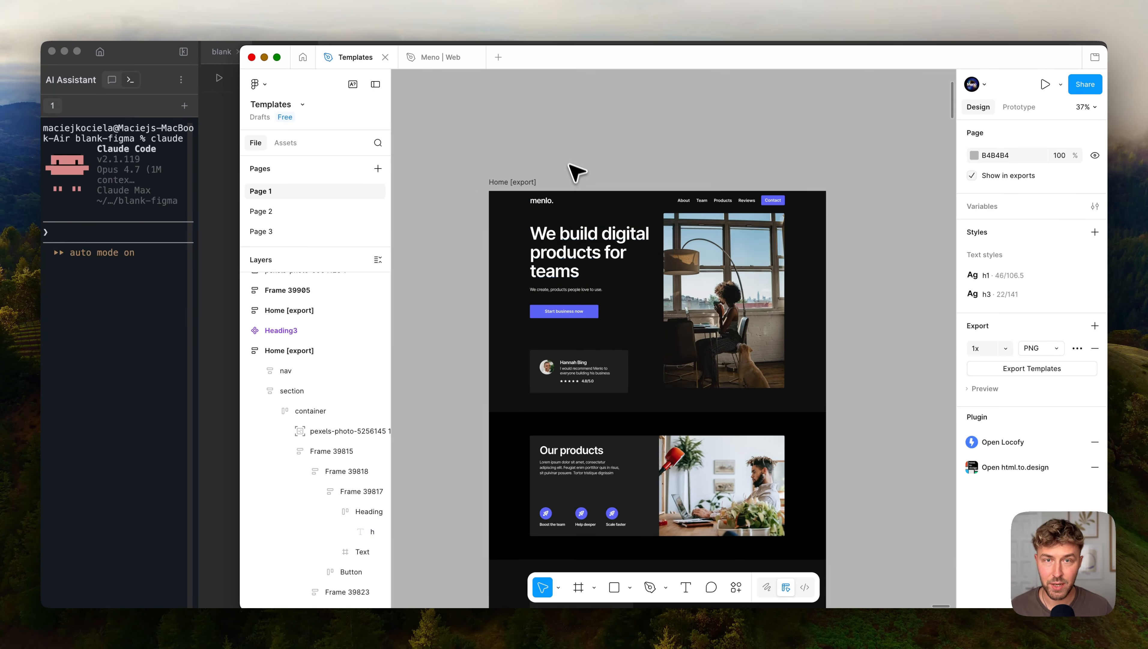
pyautogui.scroll(-3, 551, 195)
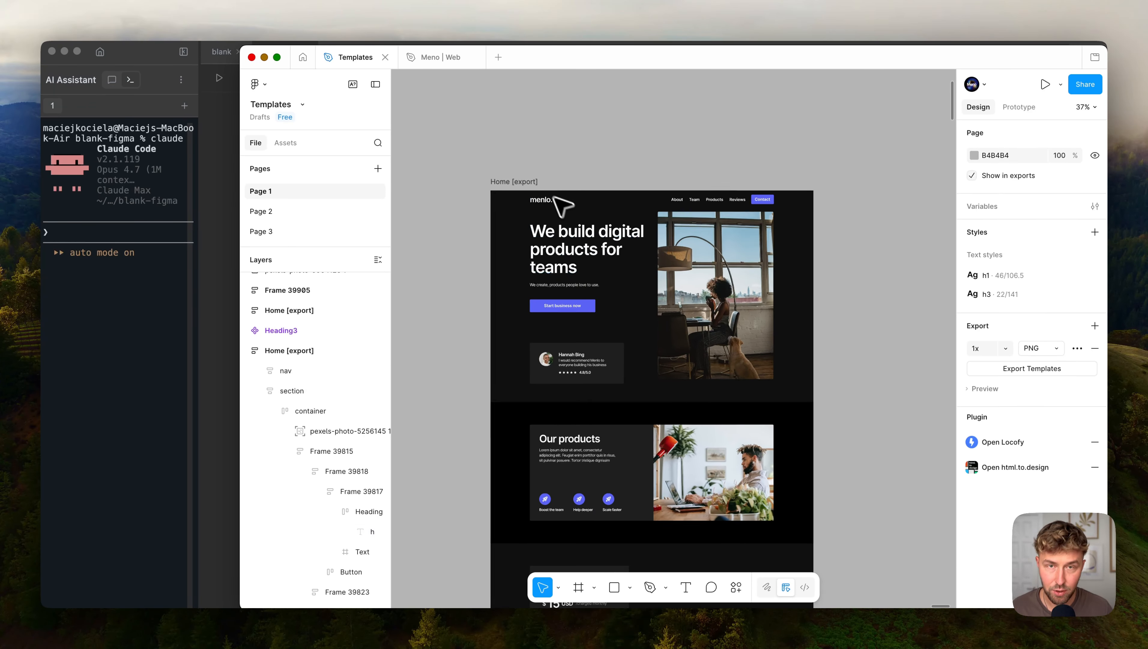
# Draw a frame about 1126 × 550 above the Home [export] page and set its fill to 0F0F0F.
pyautogui.press('f')
pyautogui.moveTo(506, 105); pyautogui.dragTo(669, 185)
pyautogui.click(999, 488)
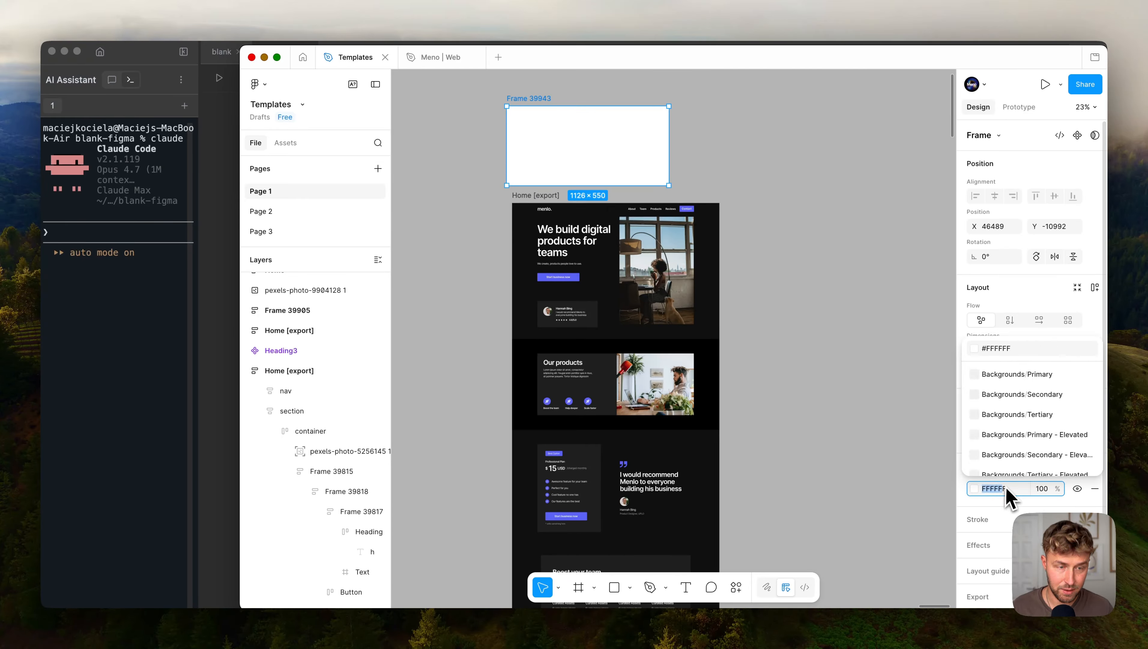
pyautogui.write('0f0f0f')
pyautogui.press('Return')
# Copy the hero heading into the new dark frame and place a second copy of it below the first.
pyautogui.click(585, 240)
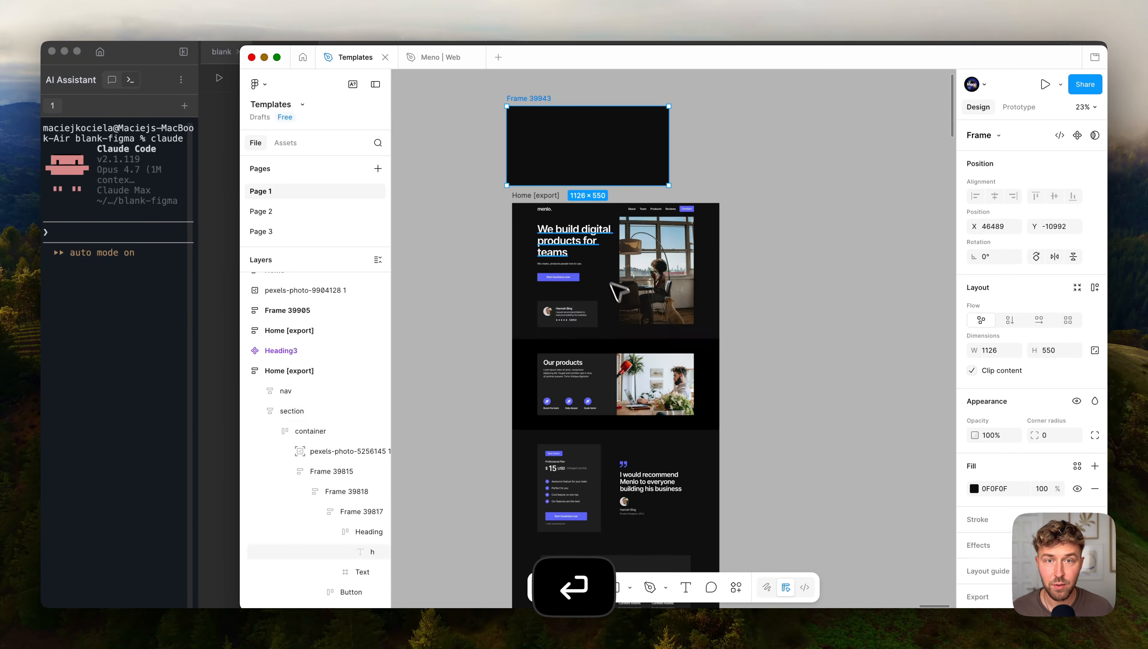
pyautogui.press('super+c')
pyautogui.press('super+v')
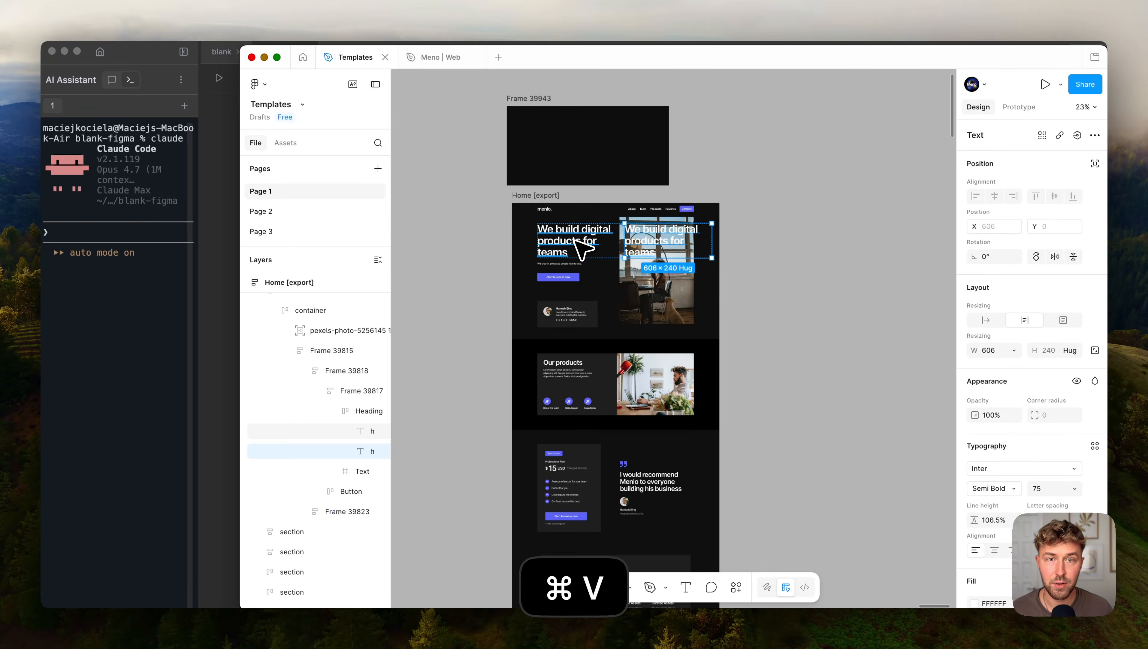
pyautogui.moveTo(590, 246); pyautogui.dragTo(575, 203)
pyautogui.scroll(3, 555, 148)
pyautogui.press('super+c')
pyautogui.press('super+v')
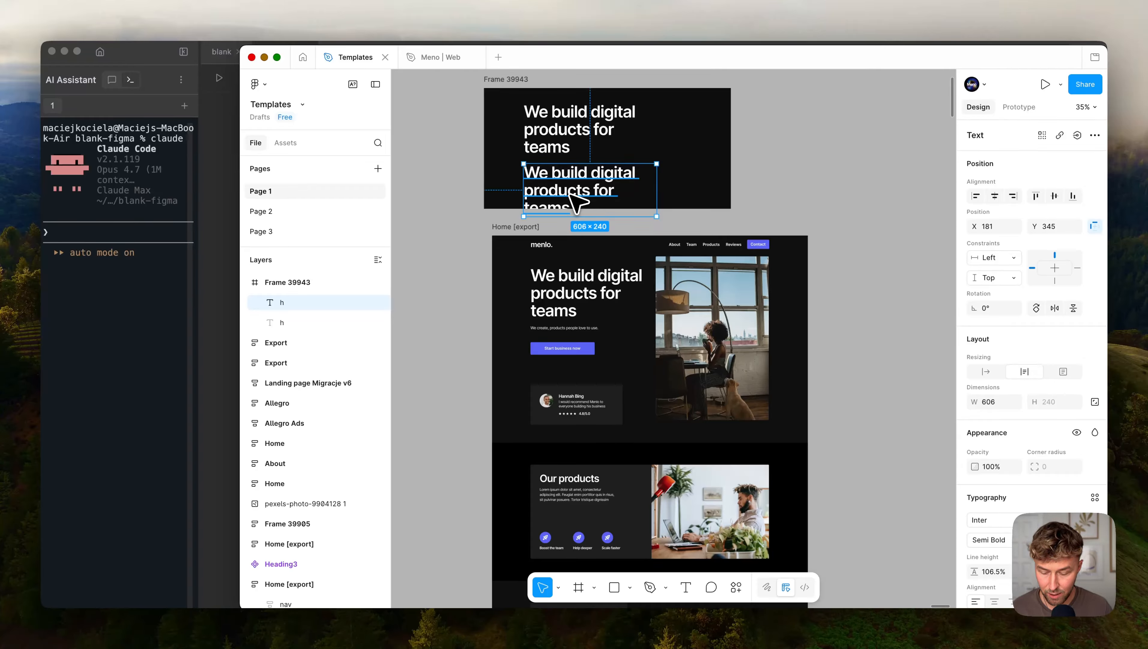
# Select both heading copies, wrap them in a vertical auto layout, and undo it.
pyautogui.keyDown('shift'); pyautogui.click(559, 148); pyautogui.keyUp('shift')
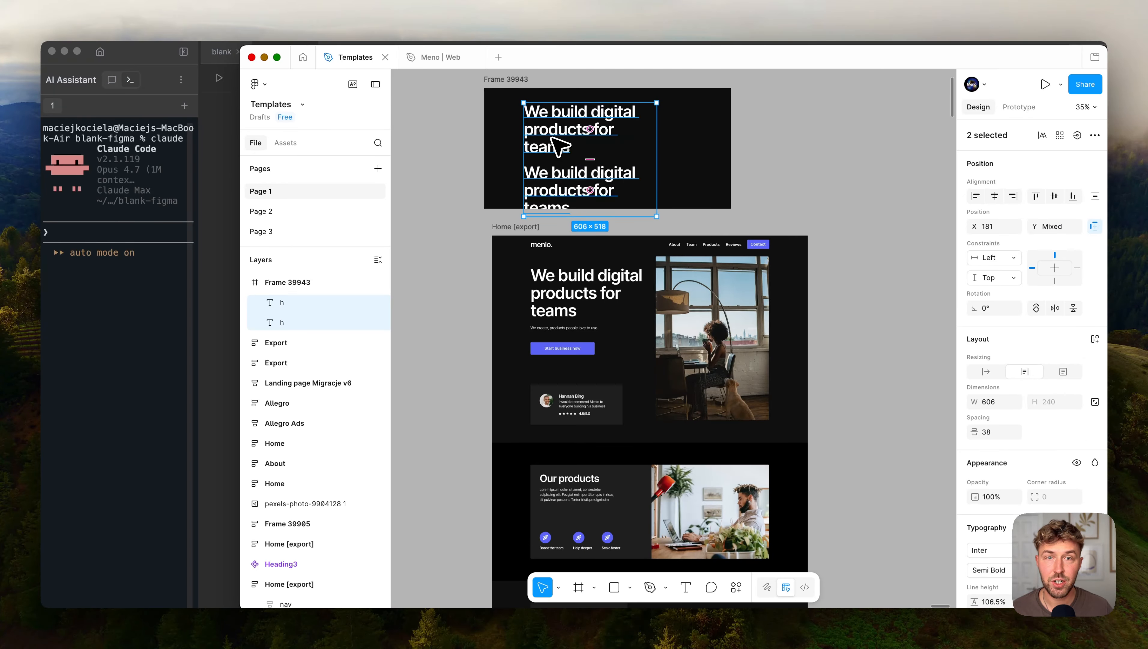
pyautogui.rightClick(560, 147)
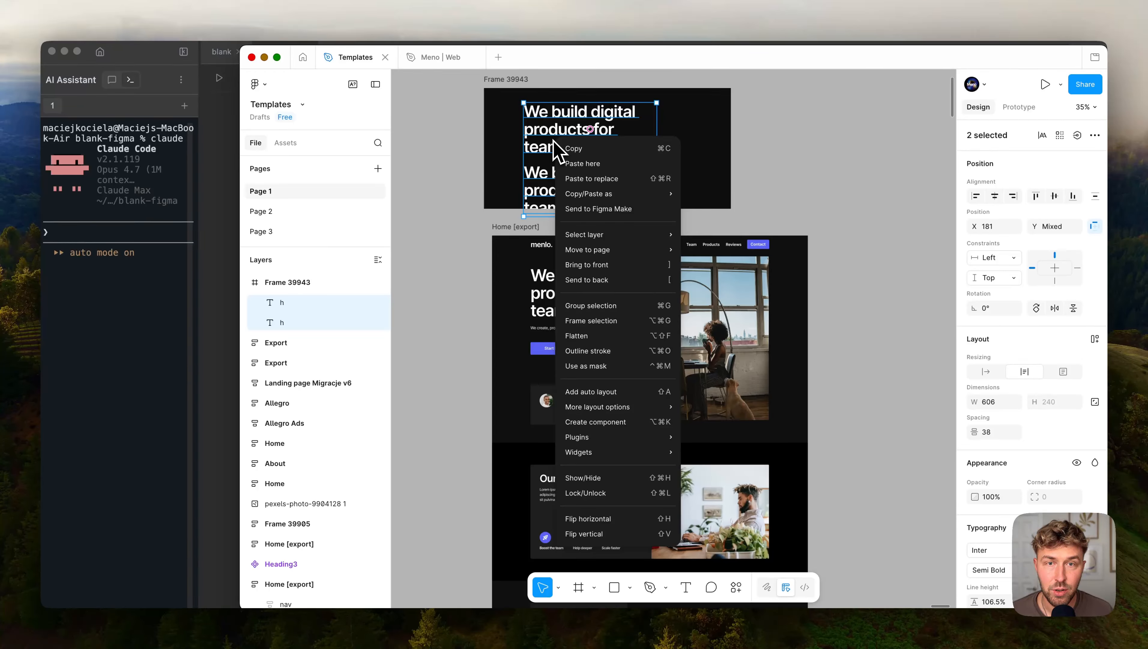
pyautogui.press('Escape')
pyautogui.press('super+a')
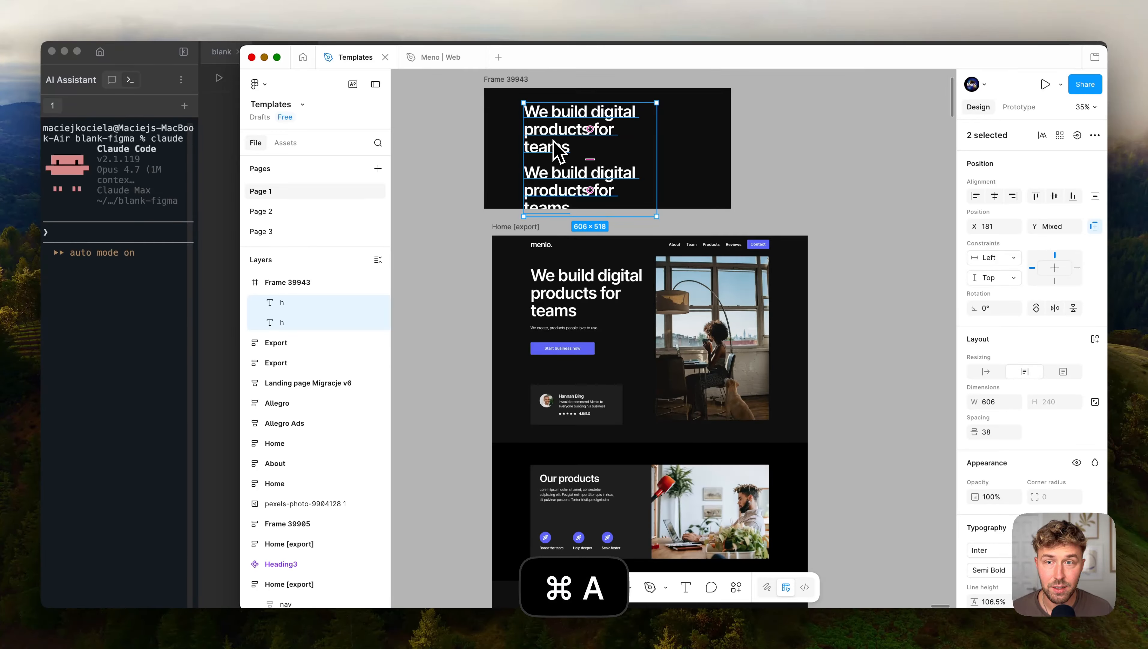
pyautogui.hotkey('shift', 'a')
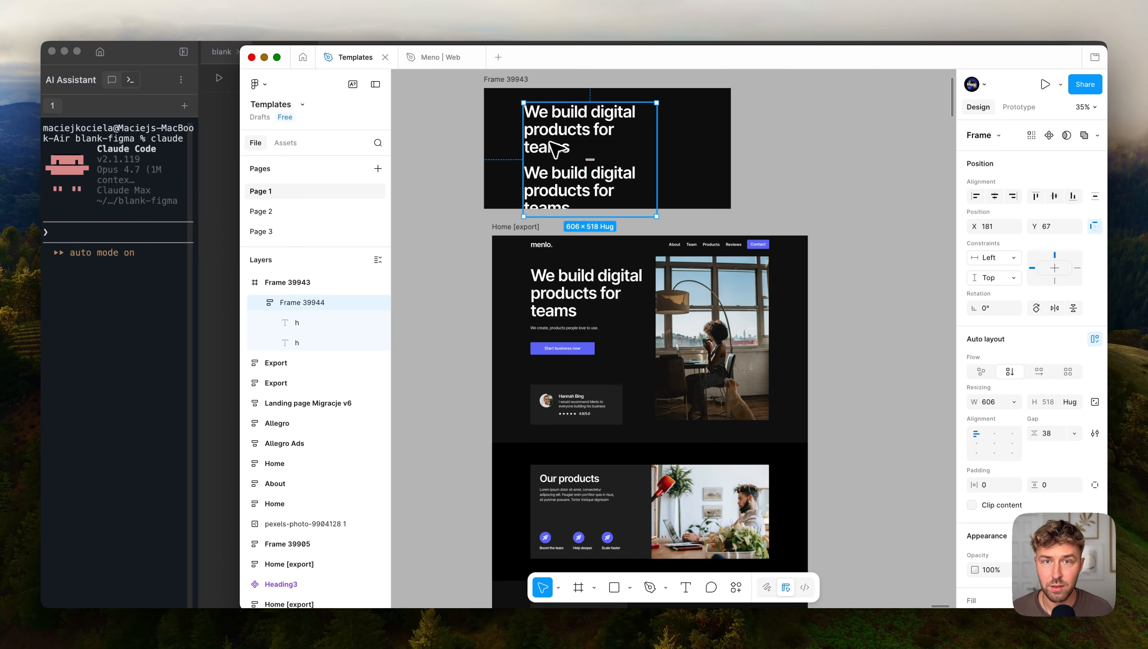
pyautogui.press('super+z')
# Wrap the two heading copies in an auto layout frame again and delete it from the dark frame.
pyautogui.rightClick(567, 152)
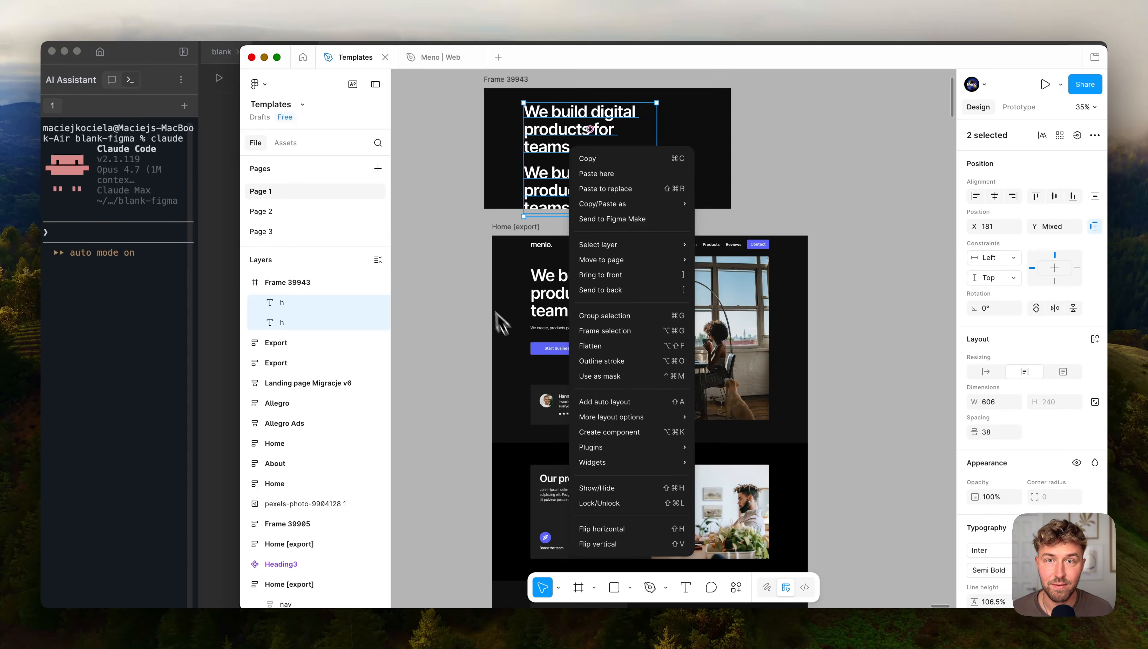
pyautogui.hotkey('shift', 'a')
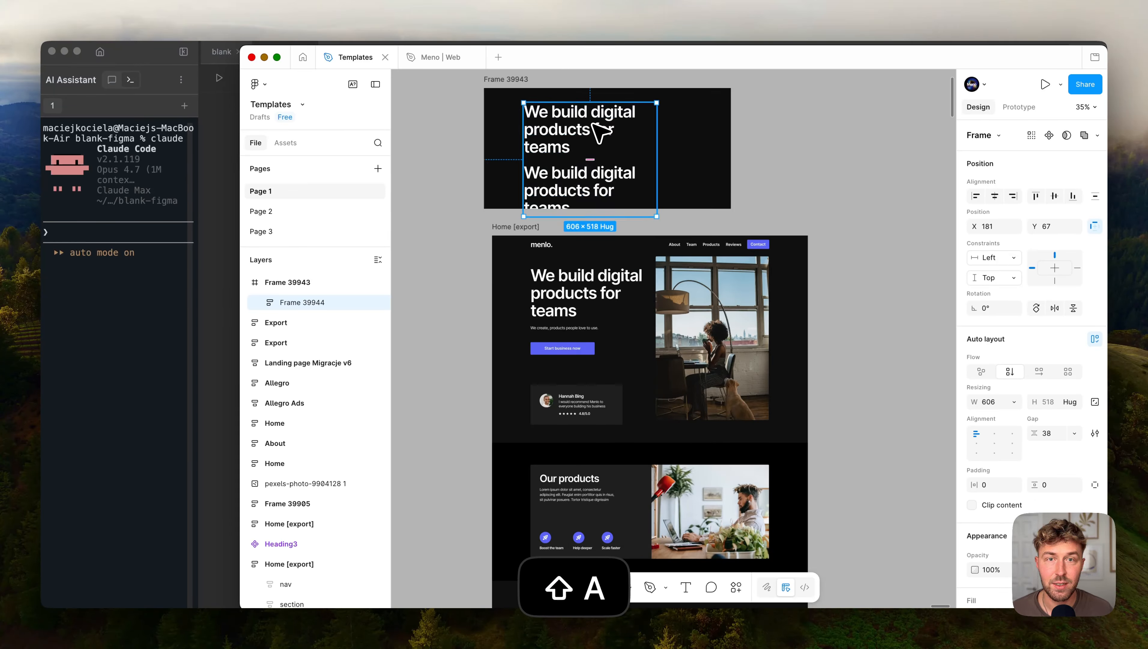
pyautogui.moveTo(581, 131); pyautogui.dragTo(613, 145)
pyautogui.press('BackSpace')
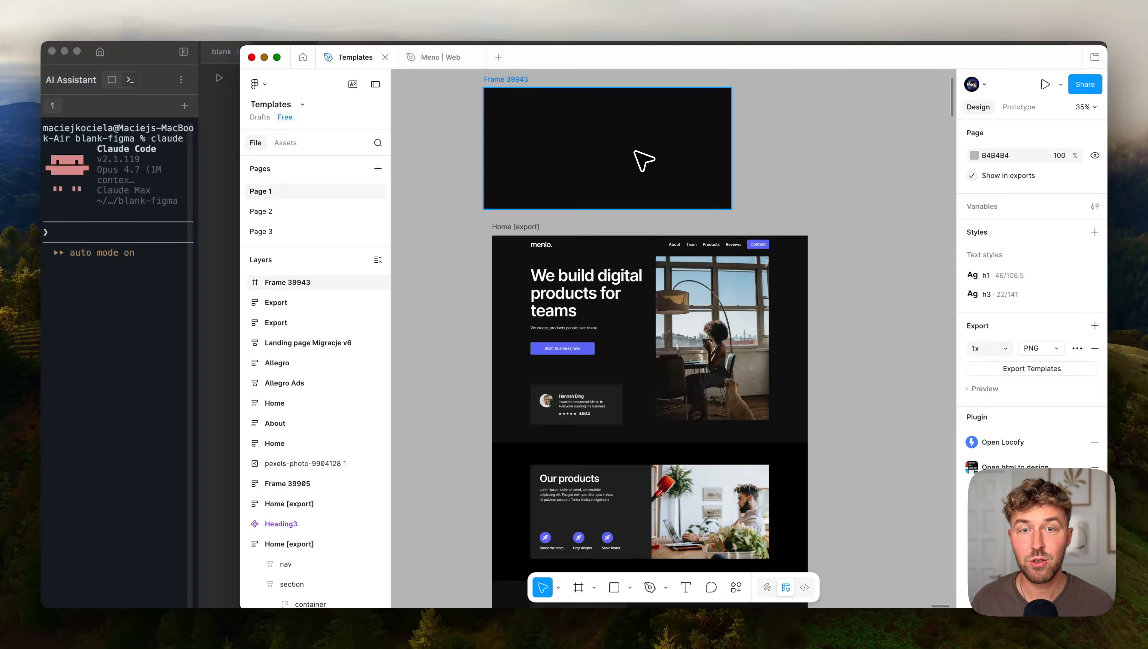
# Copy the hero's heading-and-button group, Frame 39818, with the Meno exporter plugin and switch back to Meno Studio.
pyautogui.click(661, 330)
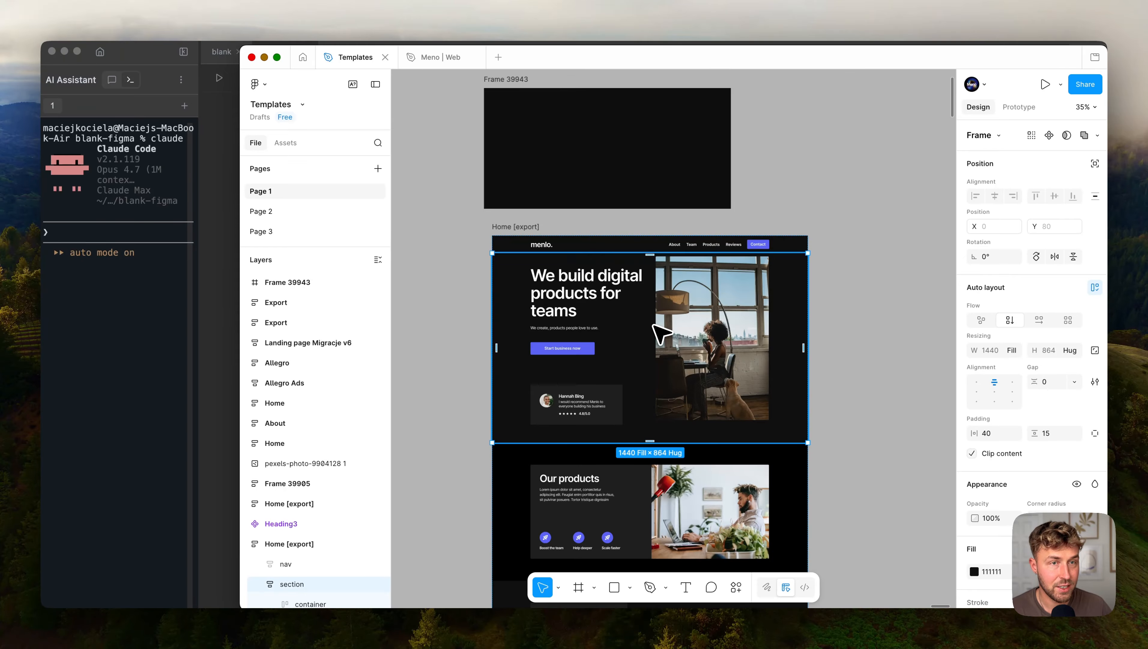
pyautogui.doubleClick(583, 306)
pyautogui.scroll(5, 578, 304)
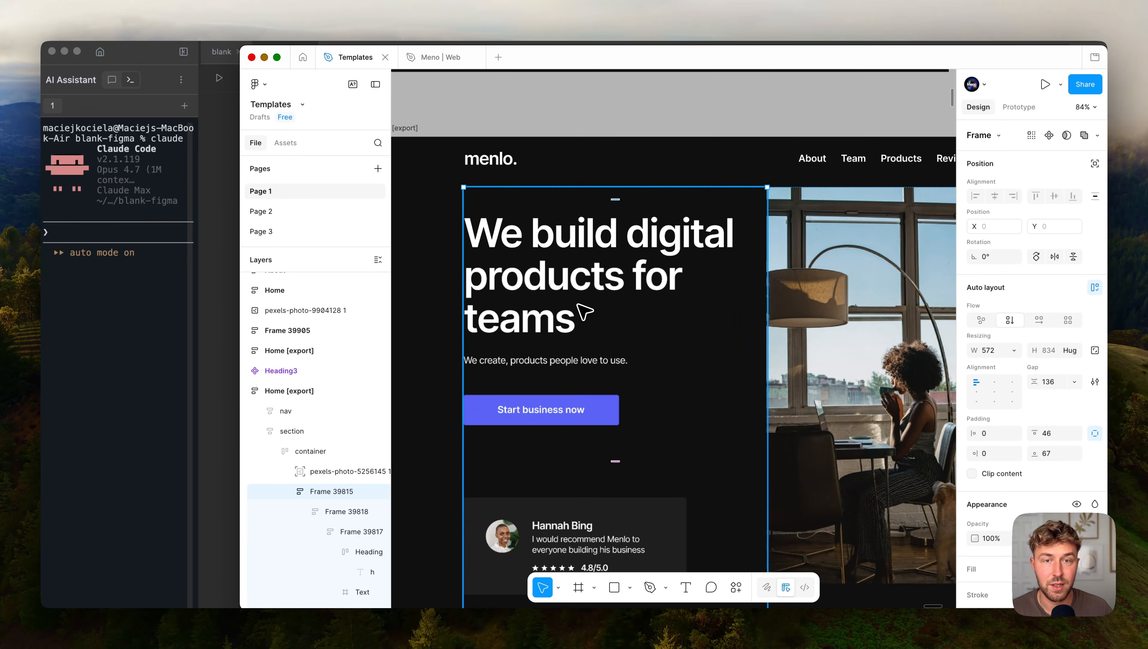
pyautogui.doubleClick(577, 304)
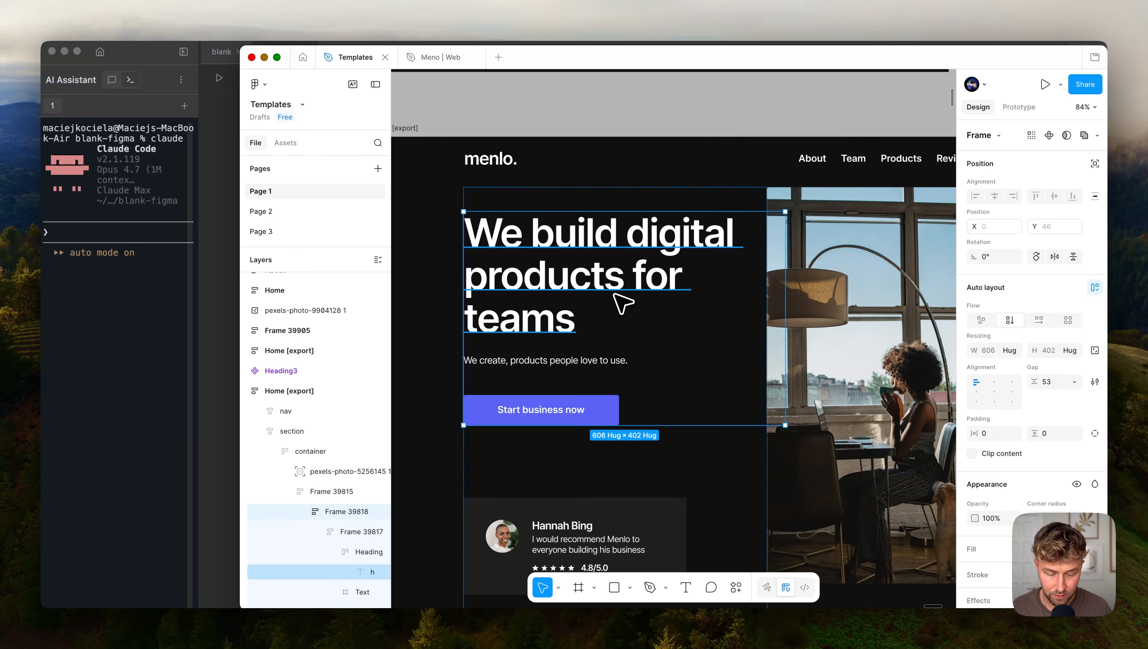
pyautogui.press('super+p')
pyautogui.click(604, 420)
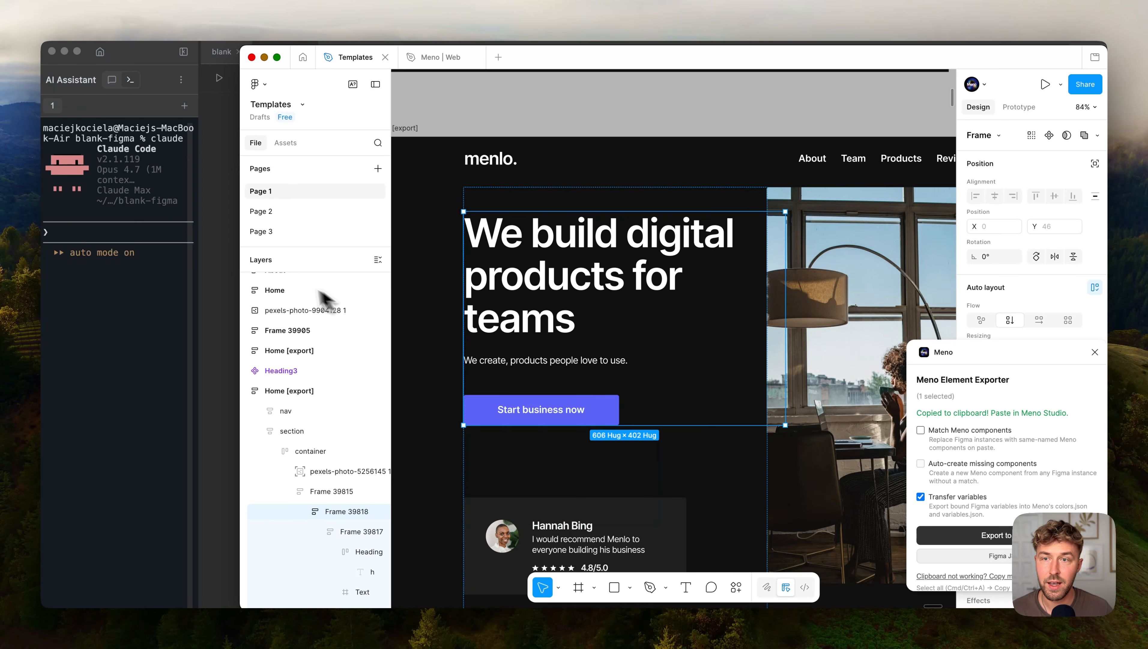
pyautogui.press('super+Tab')
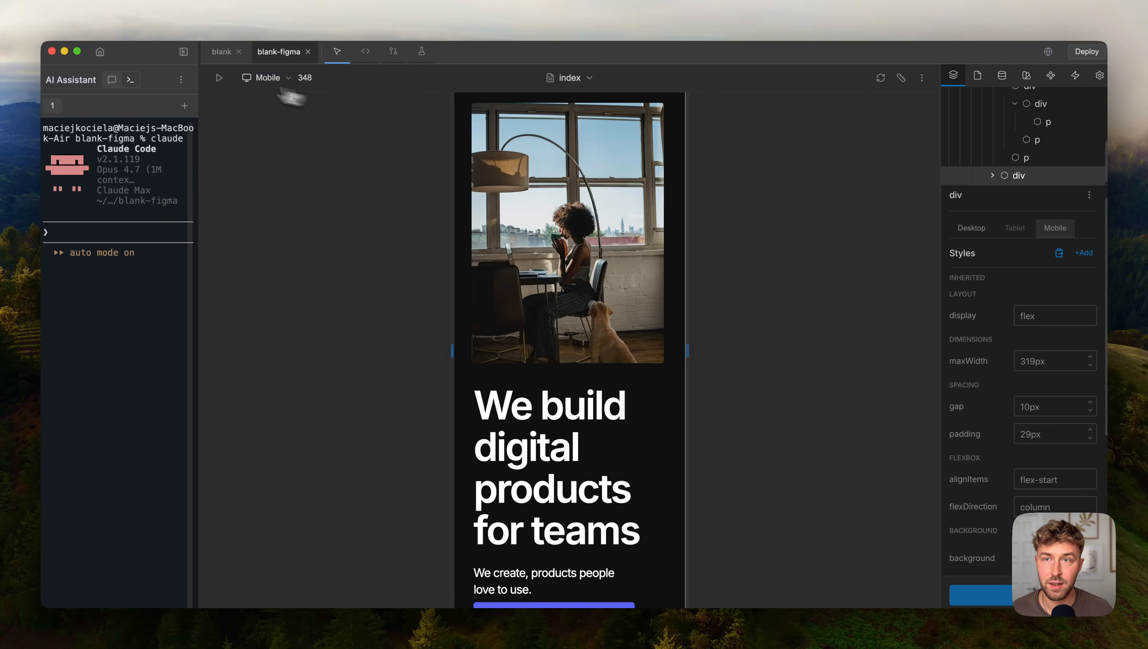
# Switch the page preview from mobile to the desktop breakpoint.
pyautogui.click(280, 78)
pyautogui.click(263, 98)
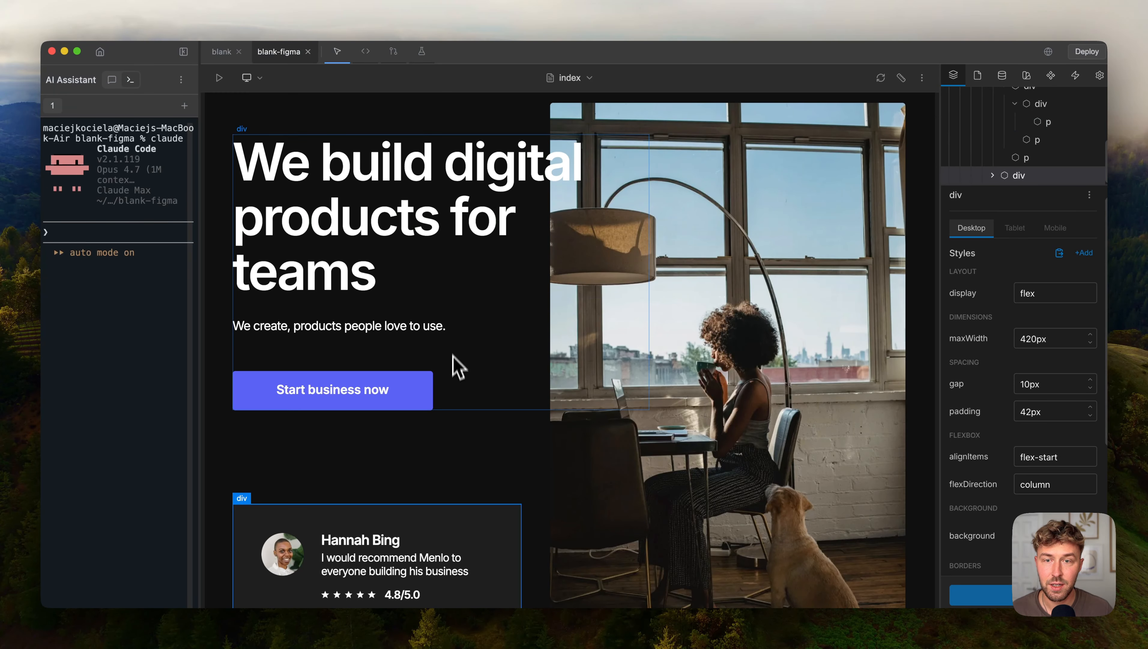
# Paste the exported heading-and-button group below the hero text and delete the pasted copy.
pyautogui.click(462, 398)
pyautogui.press('super+shift+v')
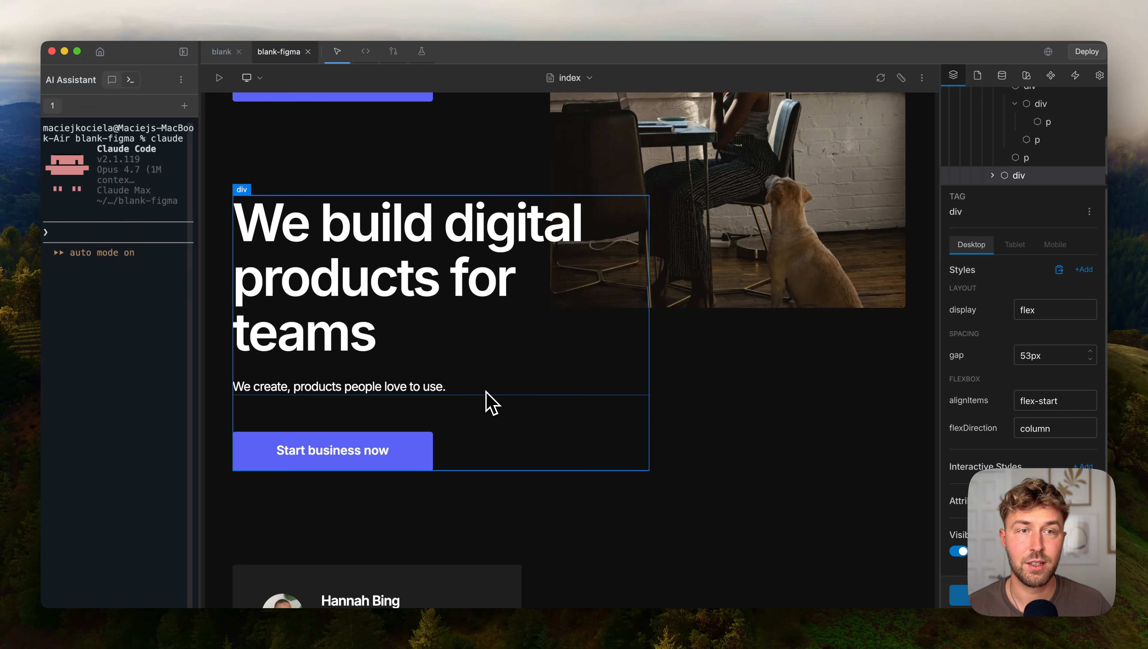
pyautogui.press('BackSpace')
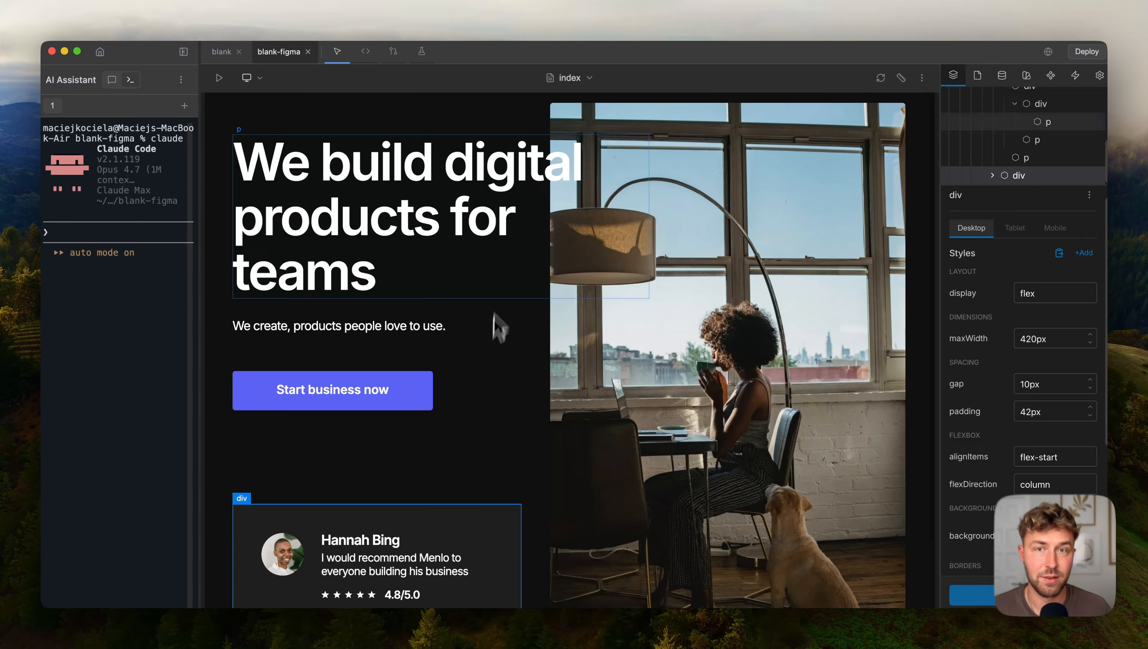
# Change the tag of the "We build digital products for teams" heading to h1.
pyautogui.click(515, 201)
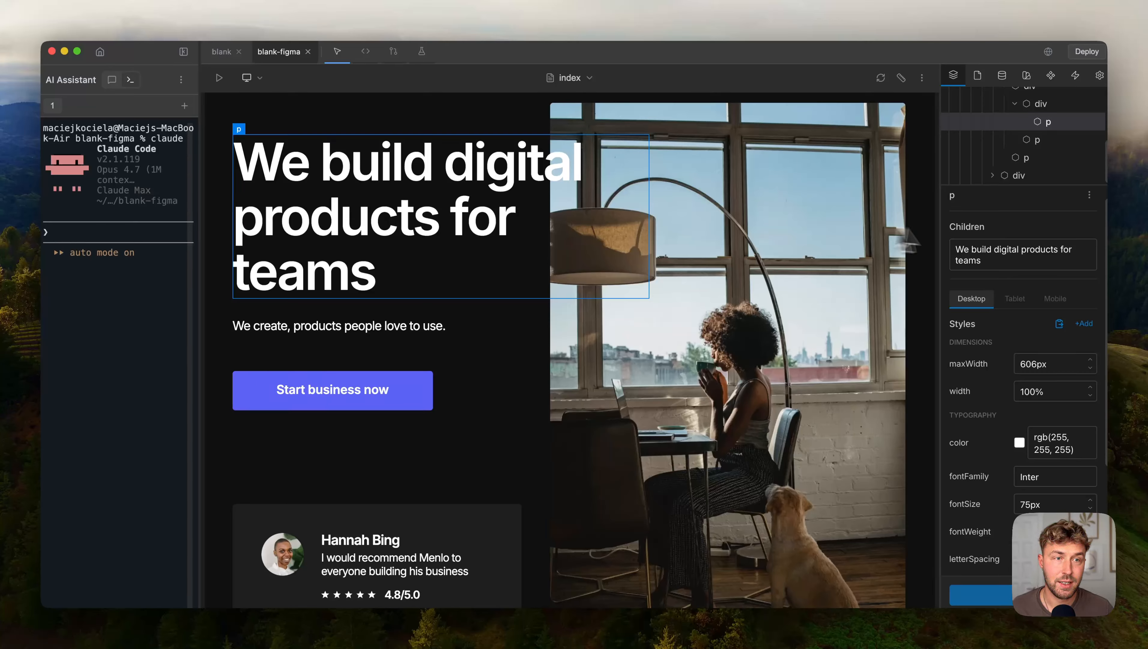
pyautogui.scroll(1, 1076, 254)
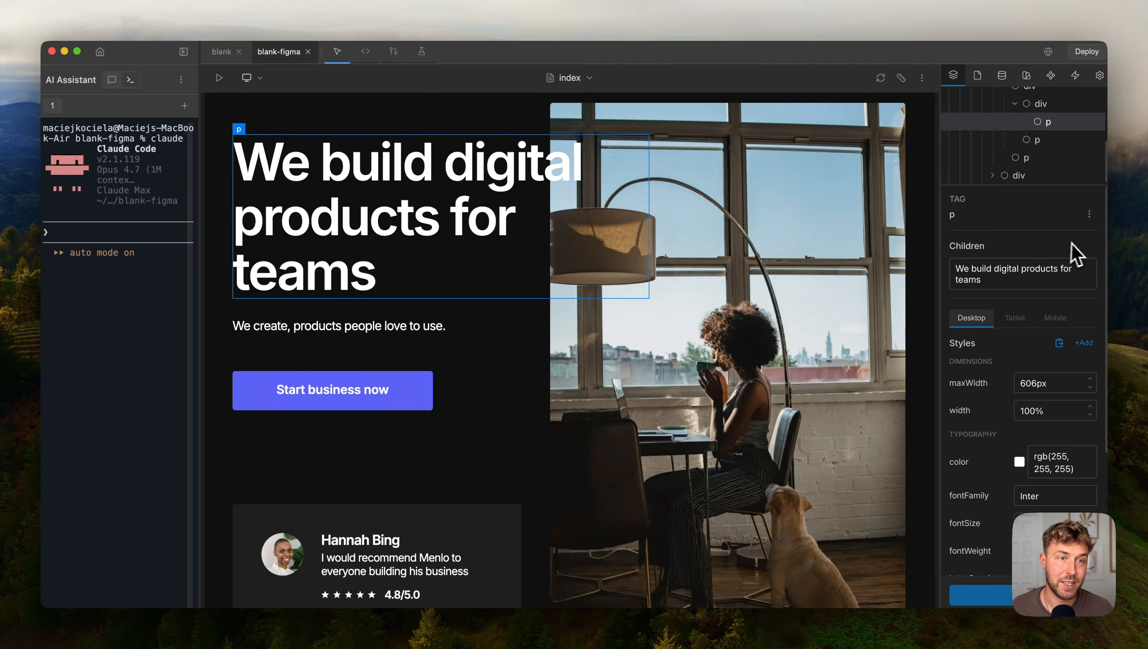
pyautogui.click(951, 214)
pyautogui.write('h1')
pyautogui.press('Return')
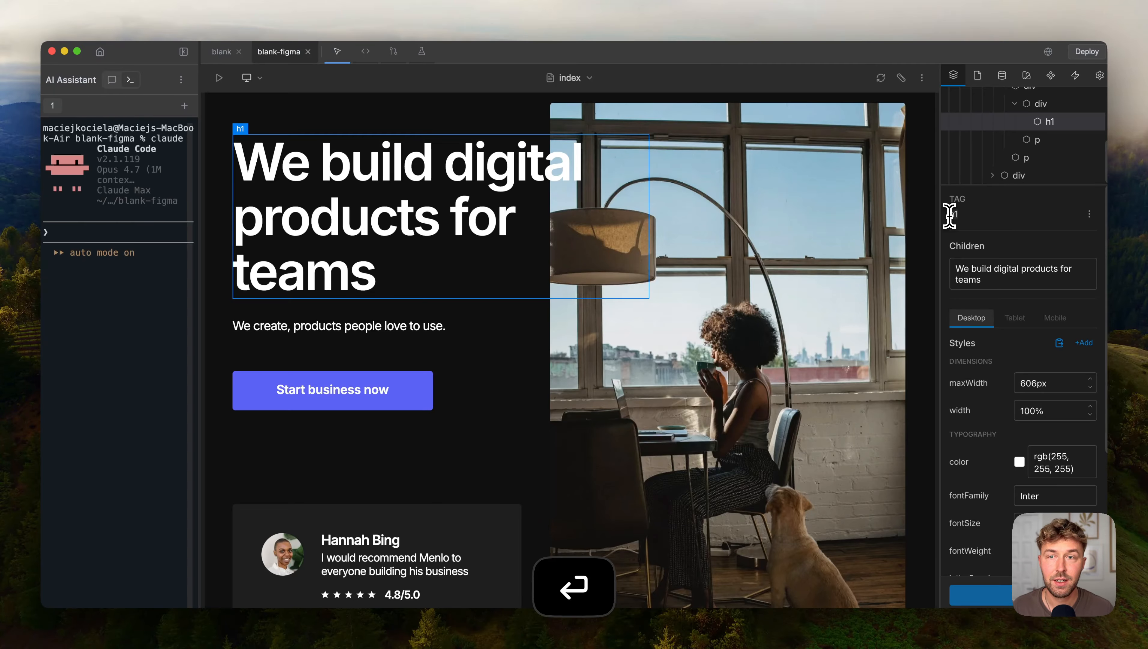
# Convert the "Start business now" button element to a link.
pyautogui.click(406, 387)
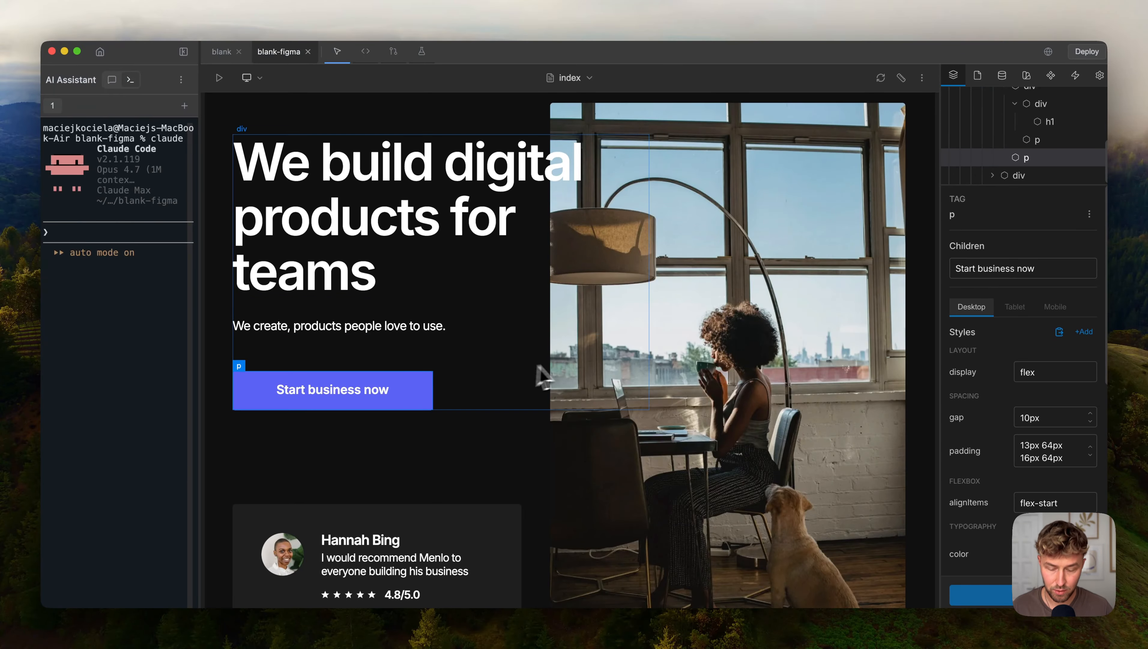
pyautogui.press('super+e')
pyautogui.write('conv')
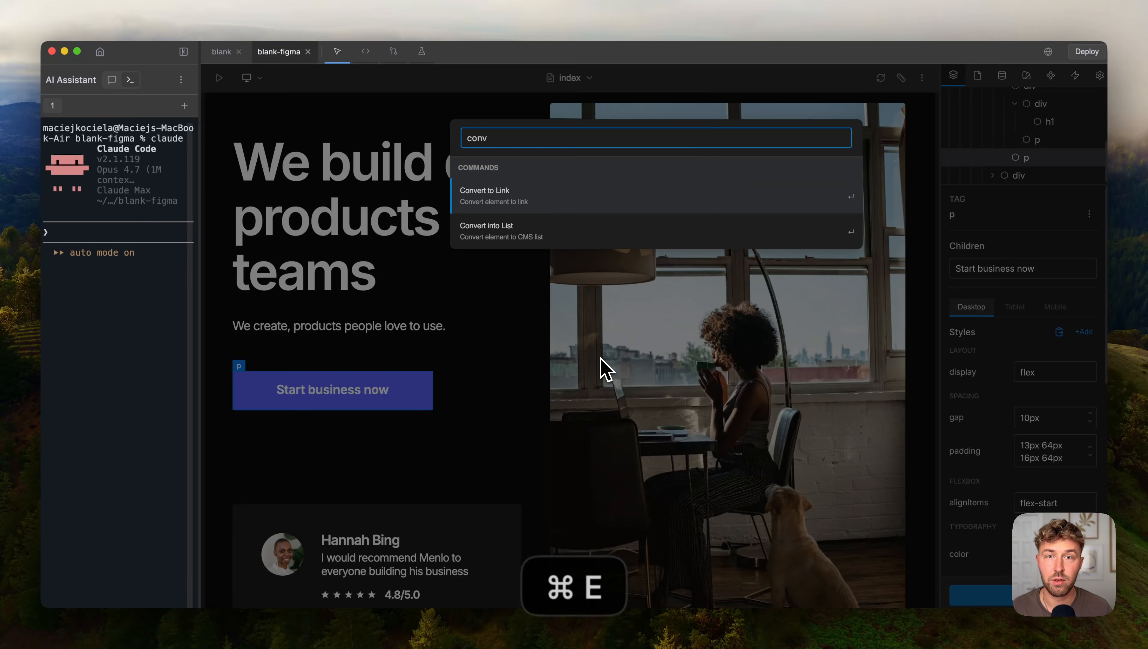
pyautogui.press('Return')
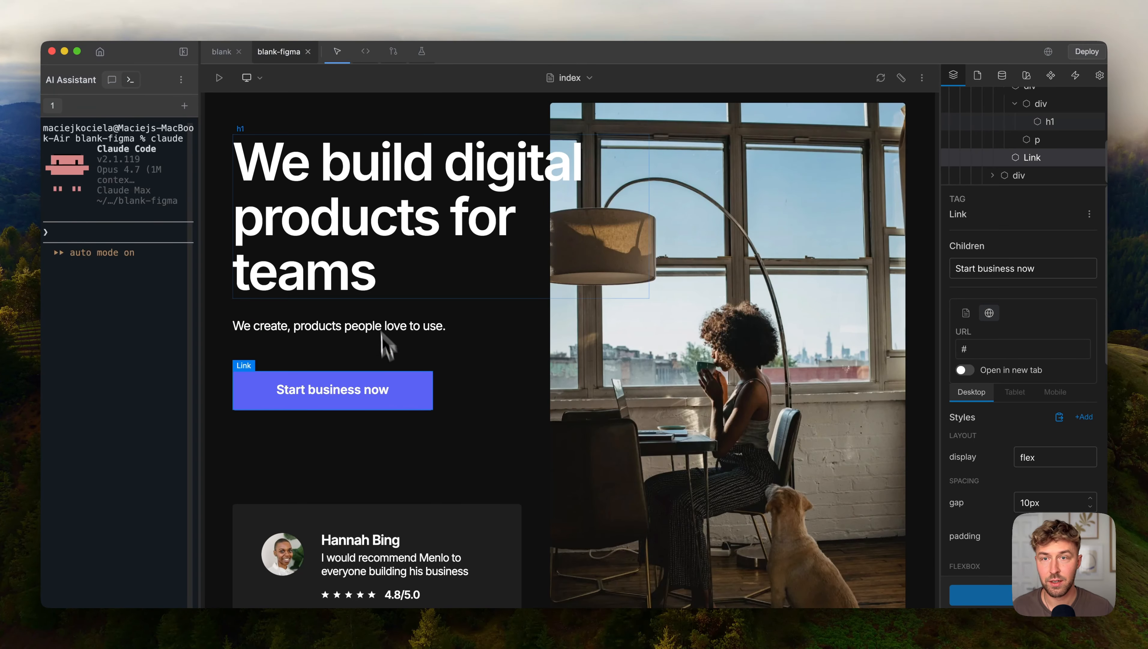
# Create a font size variable for the hero heading with the name Heading, prop Size 1 and value 75px.
pyautogui.click(374, 227)
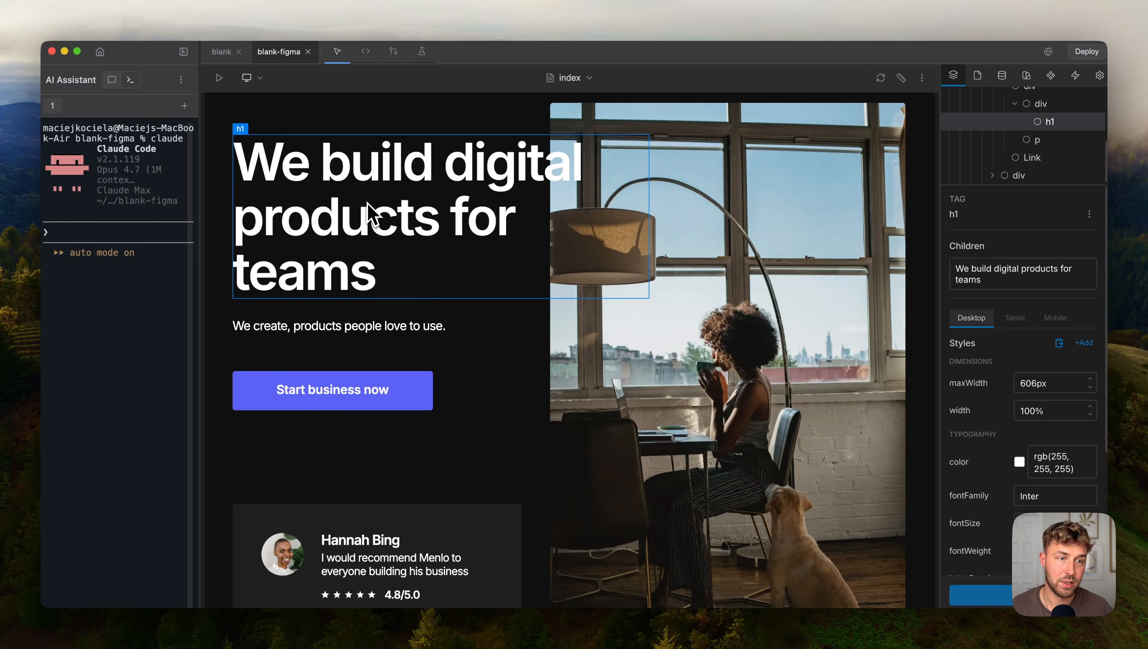
pyautogui.scroll(-3, 1022, 454)
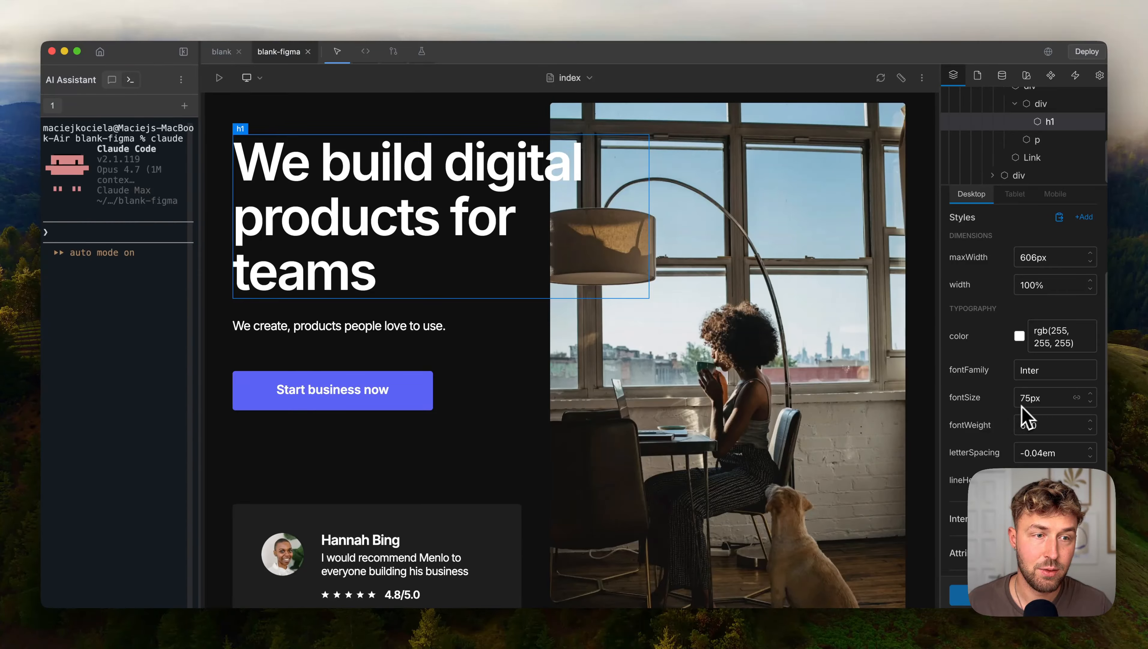
pyautogui.click(1077, 398)
pyautogui.click(959, 470)
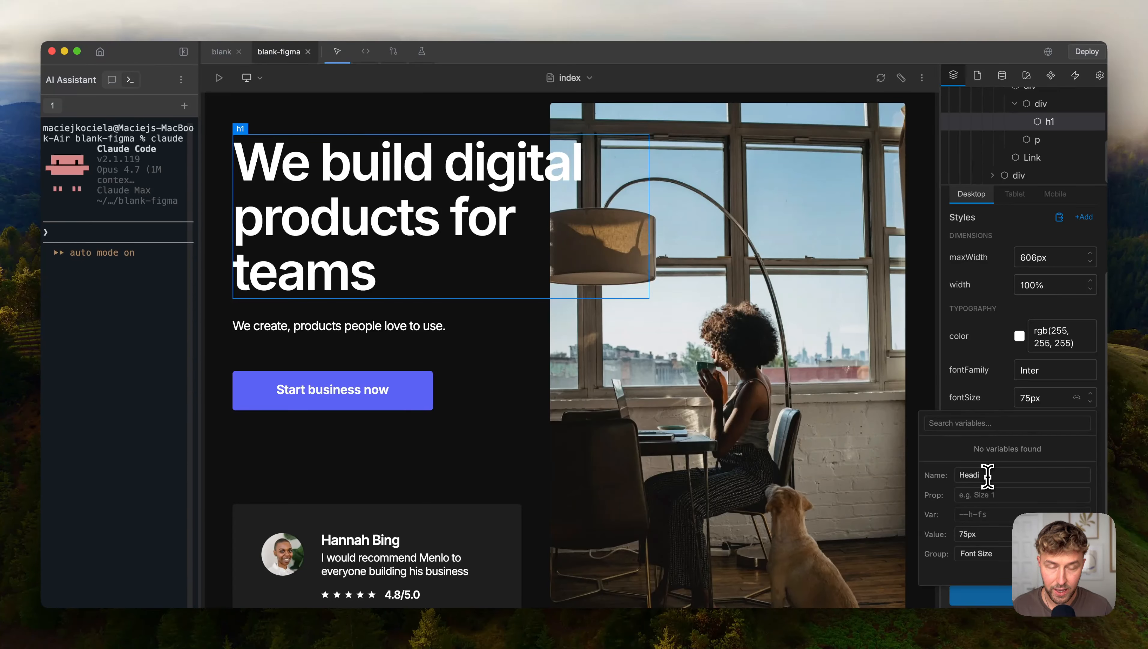
pyautogui.press('Tab')
pyautogui.write('S')
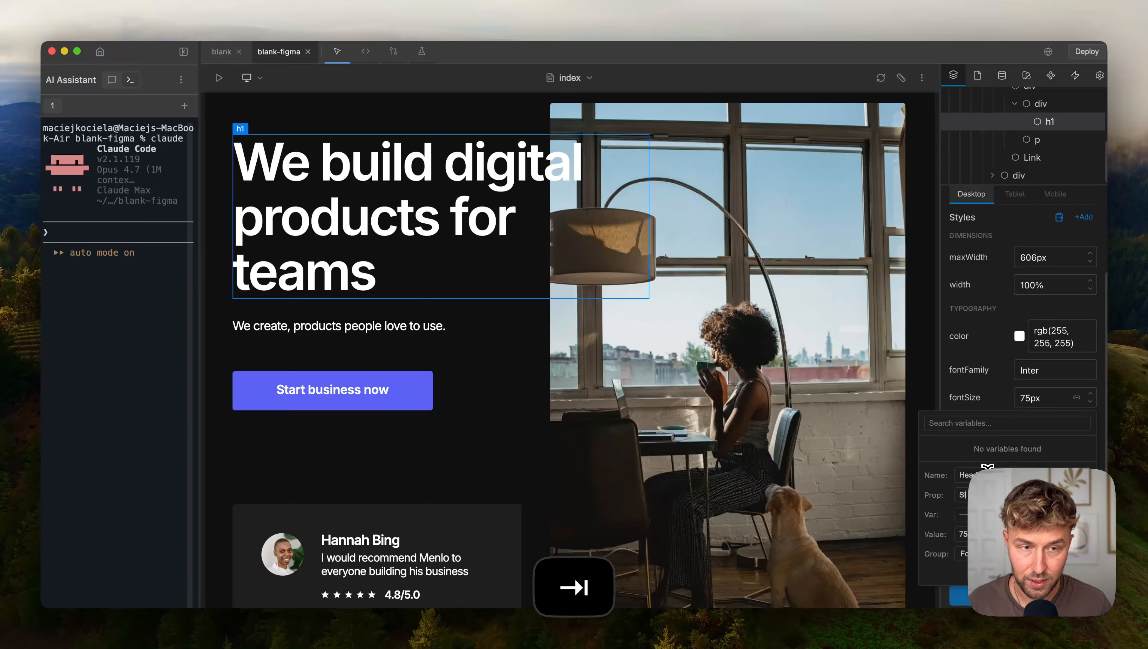
pyautogui.write('ize 11')
pyautogui.press('Return')
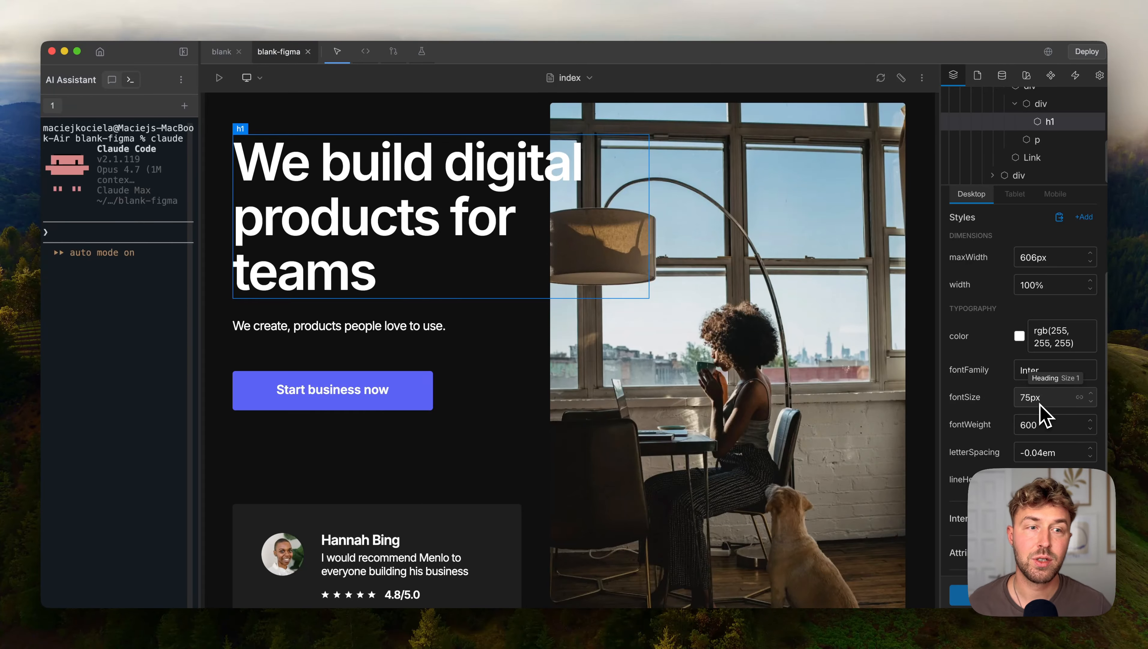
# Narrow the Meno Studio window, switch to Figma and move the Meno exporter dialog onto the hero section.
pyautogui.moveTo(1107, 301); pyautogui.dragTo(1011, 304)
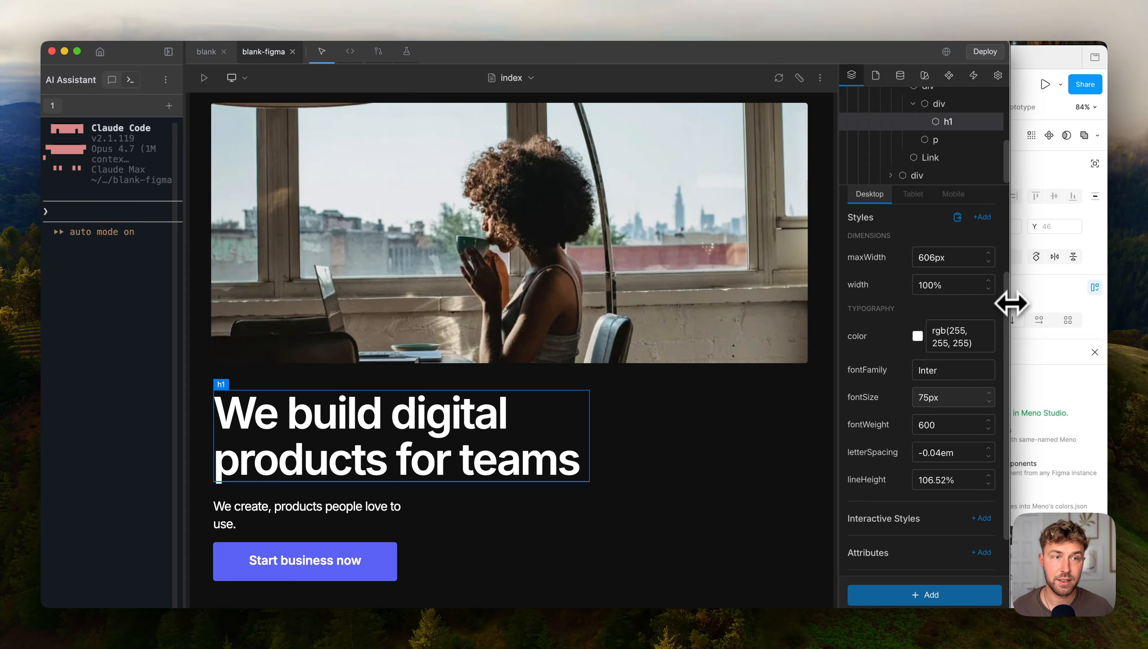
pyautogui.click(1036, 294)
pyautogui.moveTo(987, 360); pyautogui.dragTo(738, 275)
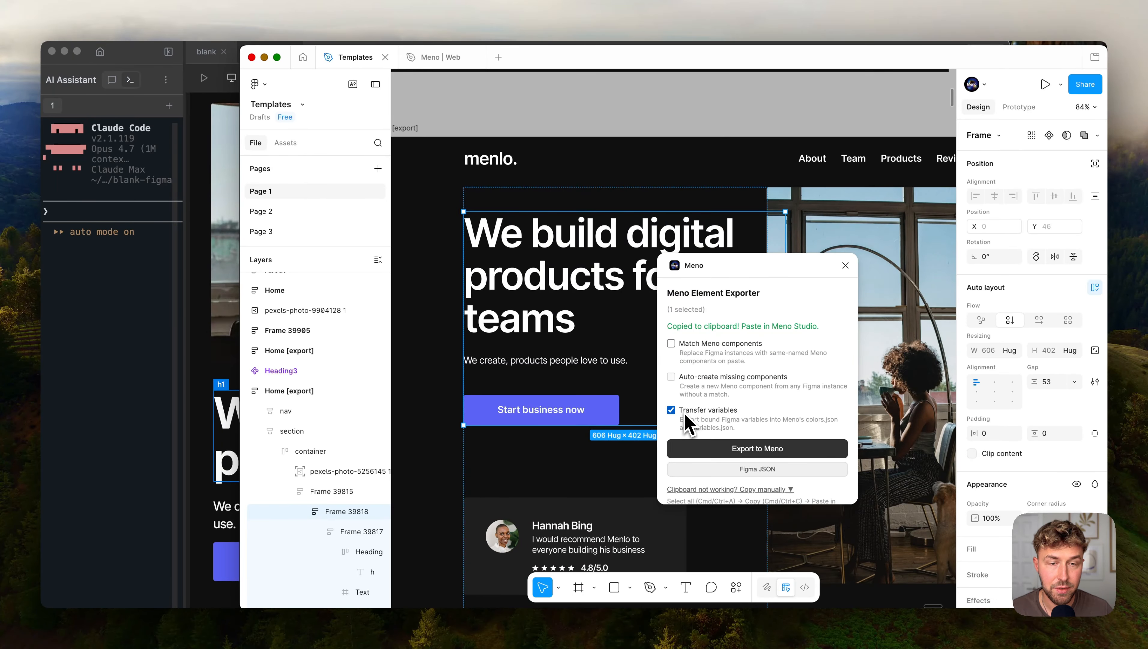